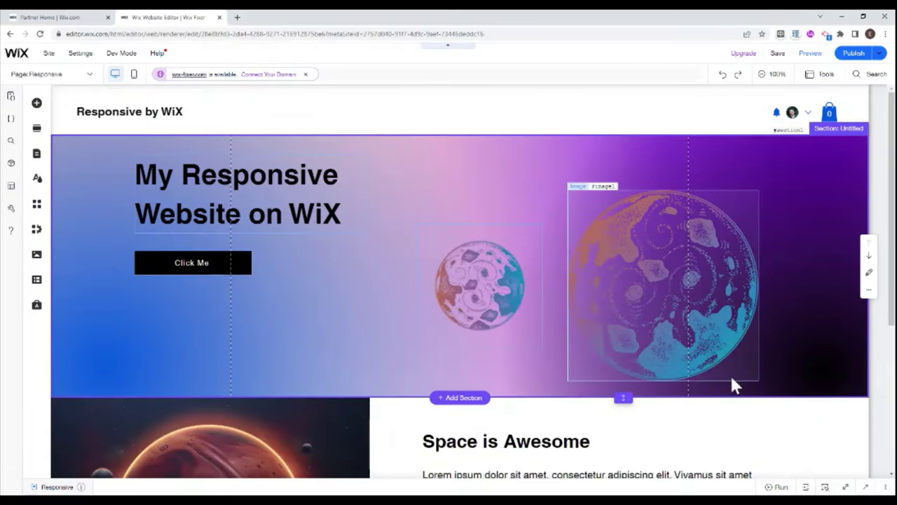
Step: Review the hero and Space is Awesome sections of the Responsive page in the desktop editor
scroll(302, 312, down, 3)
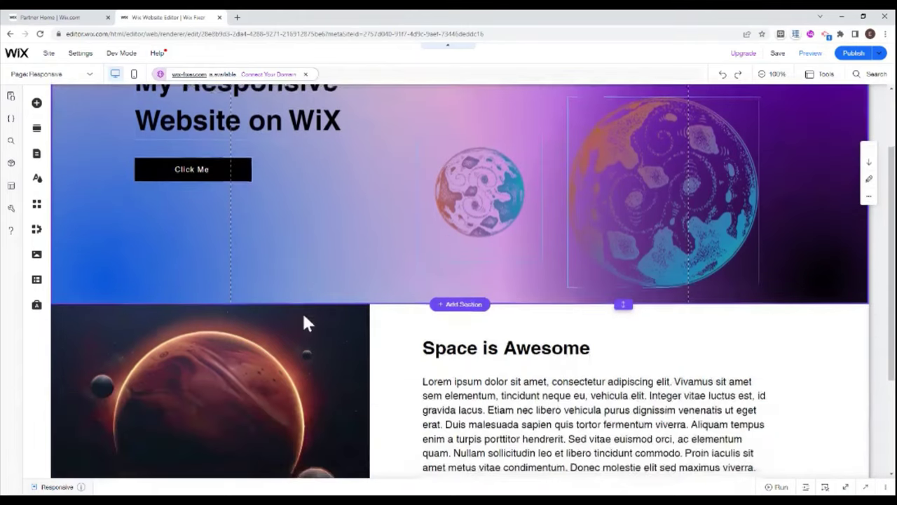
scroll(305, 311, up, 2)
scroll(306, 313, up, 2)
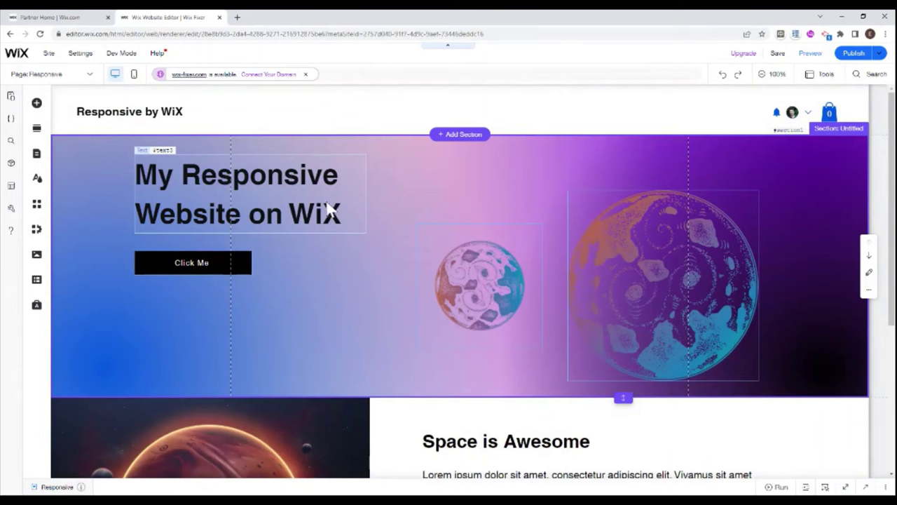
scroll(347, 264, down, 2)
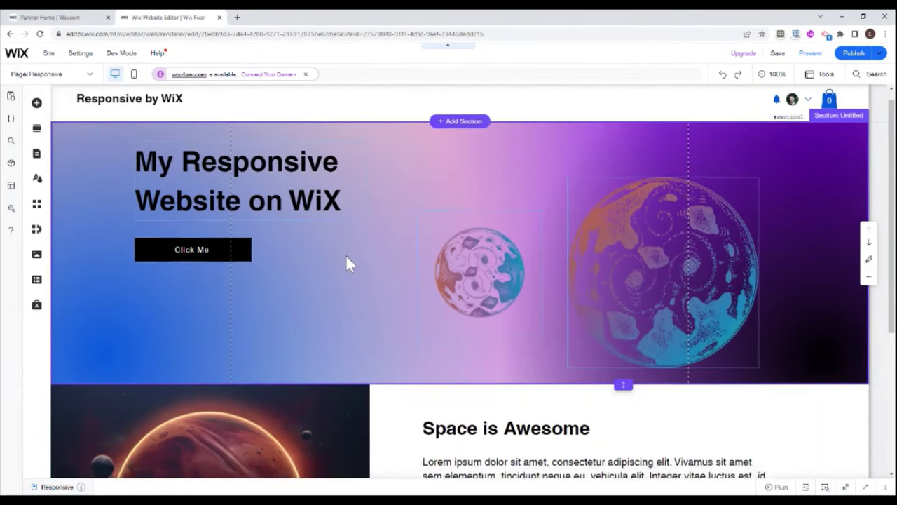
scroll(464, 271, up, 2)
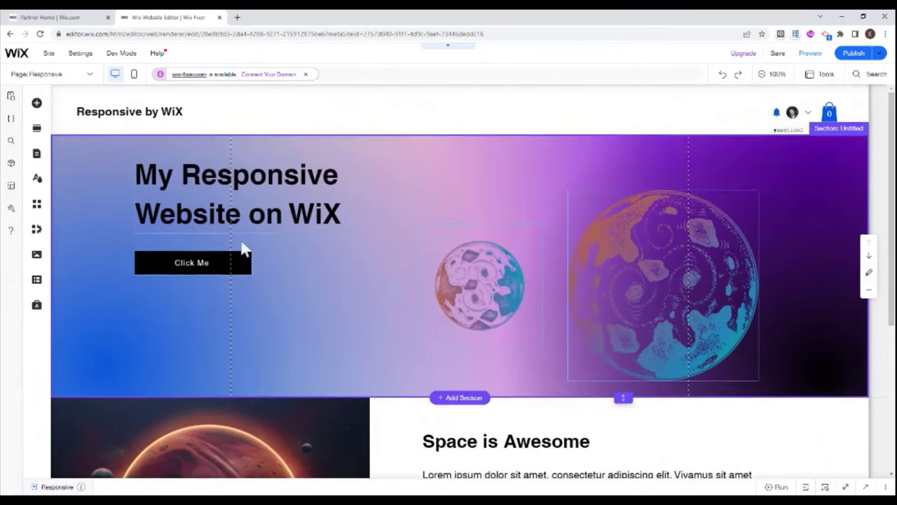
scroll(312, 218, down, 2)
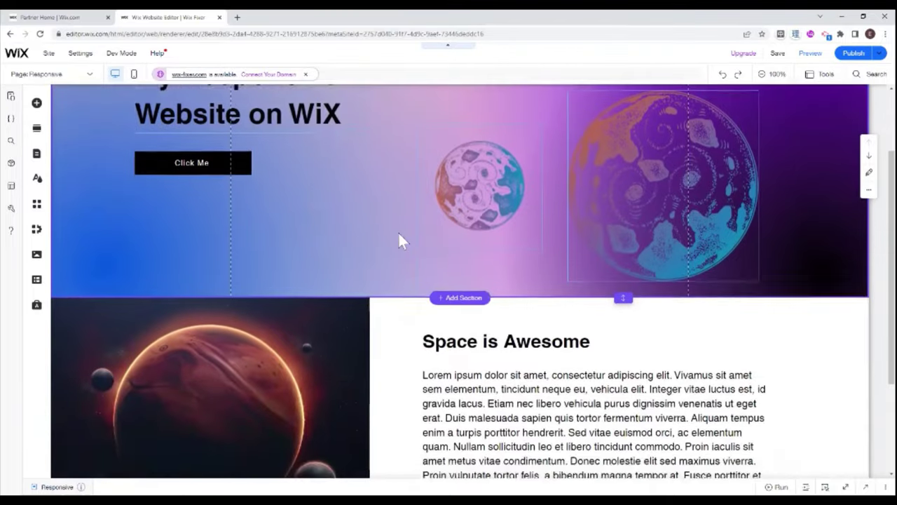
scroll(400, 240, up, 2)
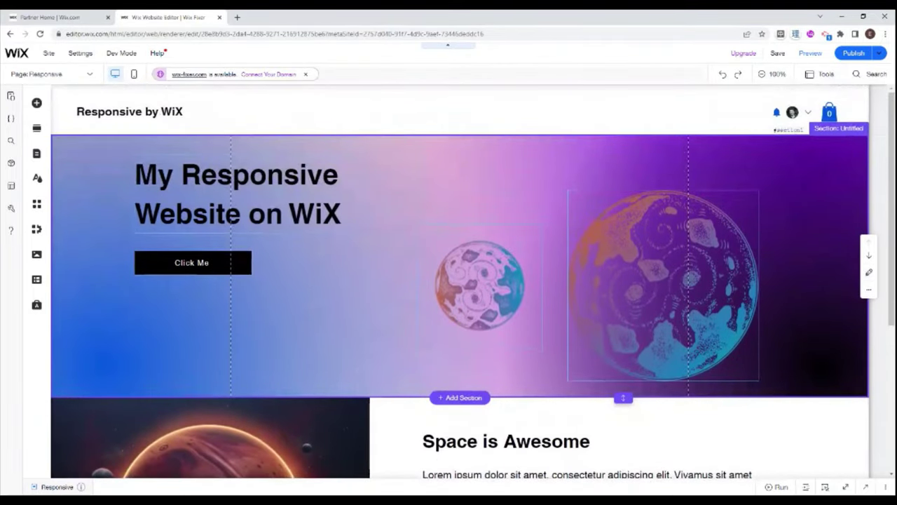
Step: Preview the page on desktop with the developer console collapsed and inspect its layout from the header to the Space is Awesome section
click(807, 62)
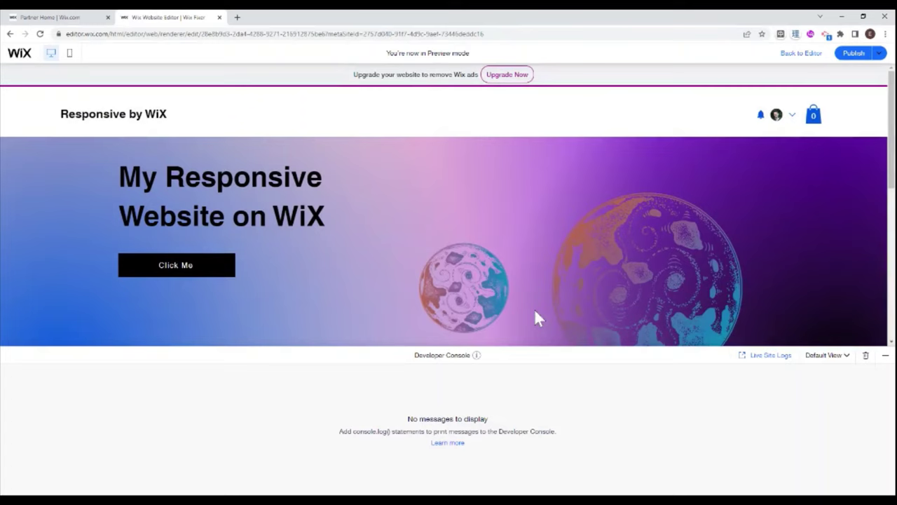
click(527, 359)
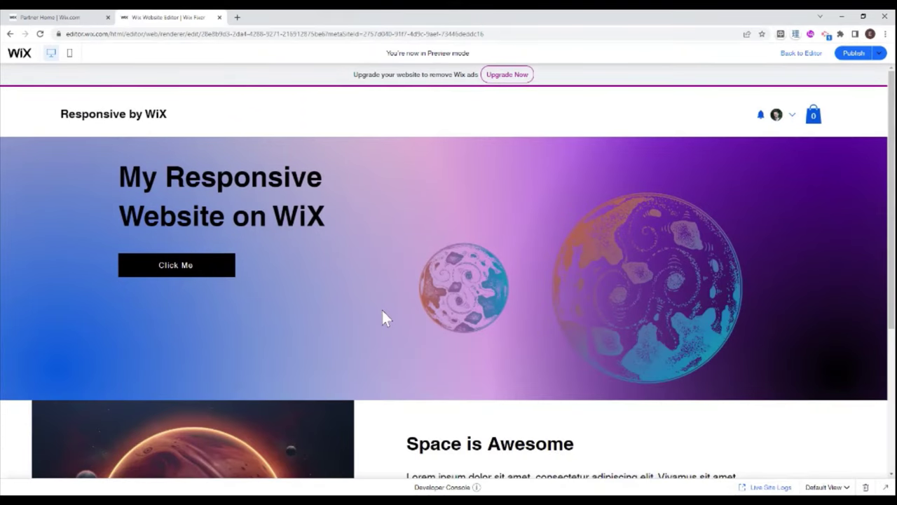
scroll(223, 245, down, 3)
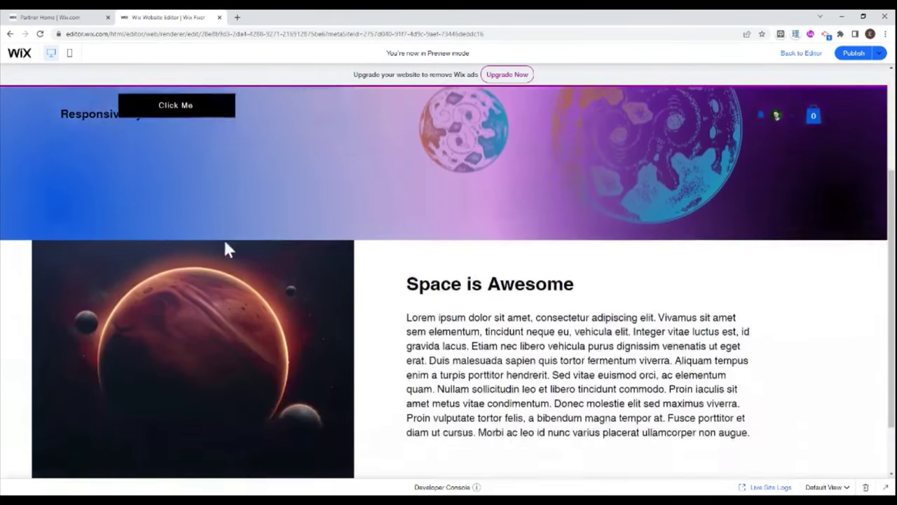
scroll(231, 249, up, 1)
scroll(231, 246, up, 2)
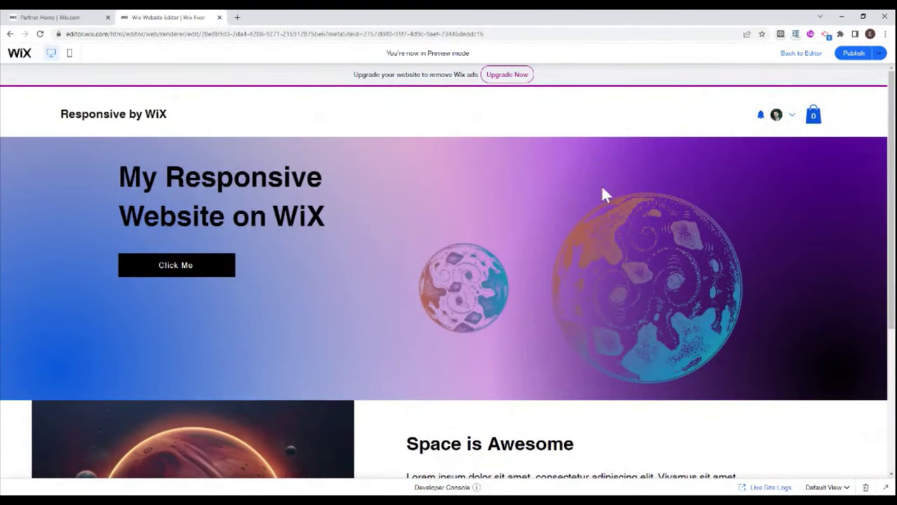
scroll(377, 300, down, 2)
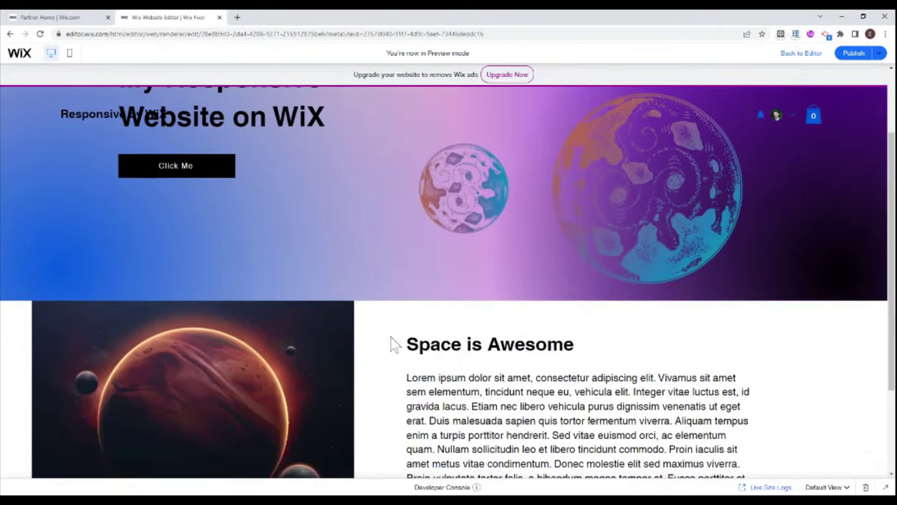
scroll(396, 344, up, 2)
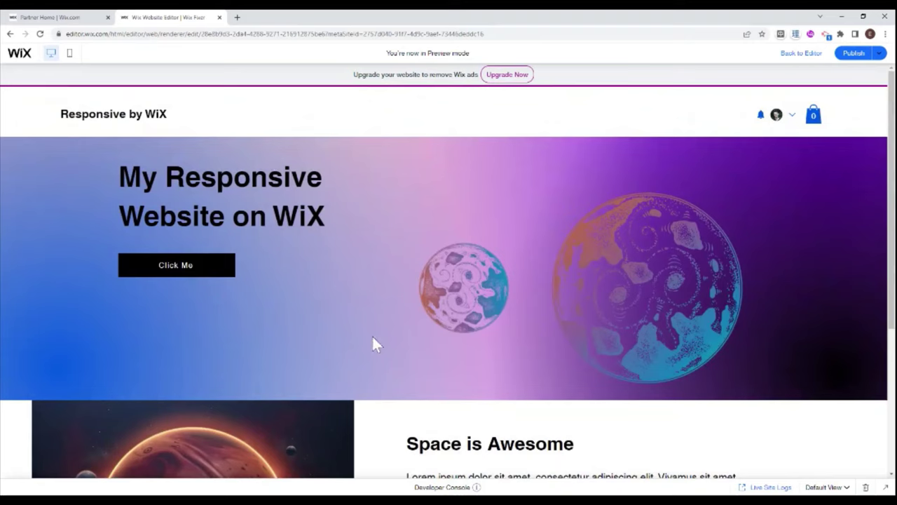
Step: Return to the editor and examine how the hero and Space is Awesome sections fit in the smaller browser view
click(801, 52)
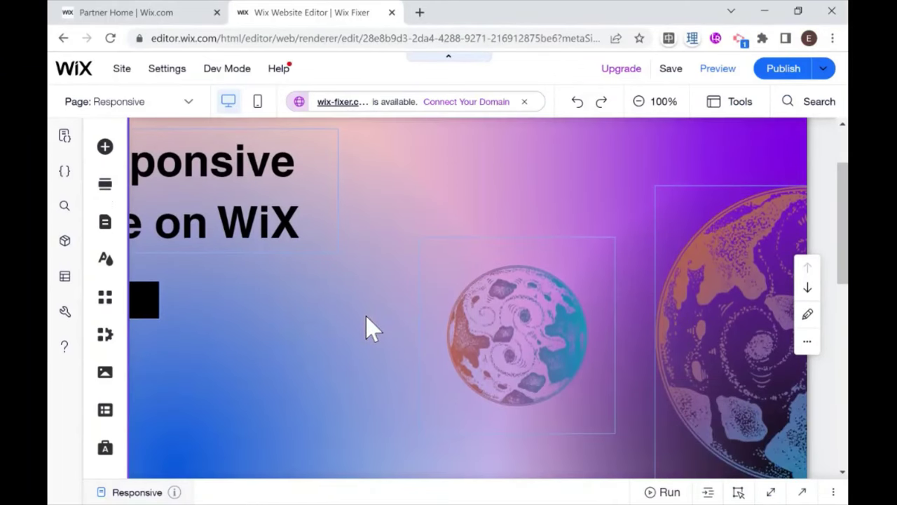
scroll(371, 328, down, 6)
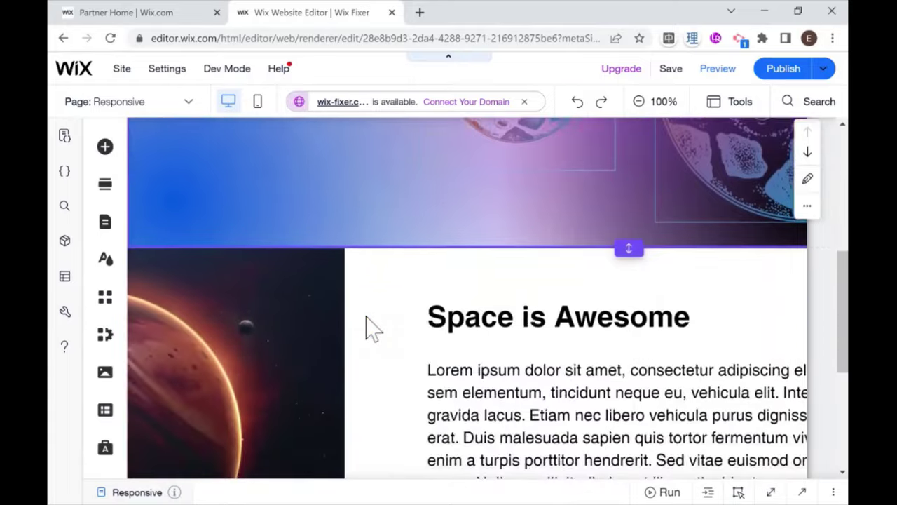
scroll(371, 328, down, 3)
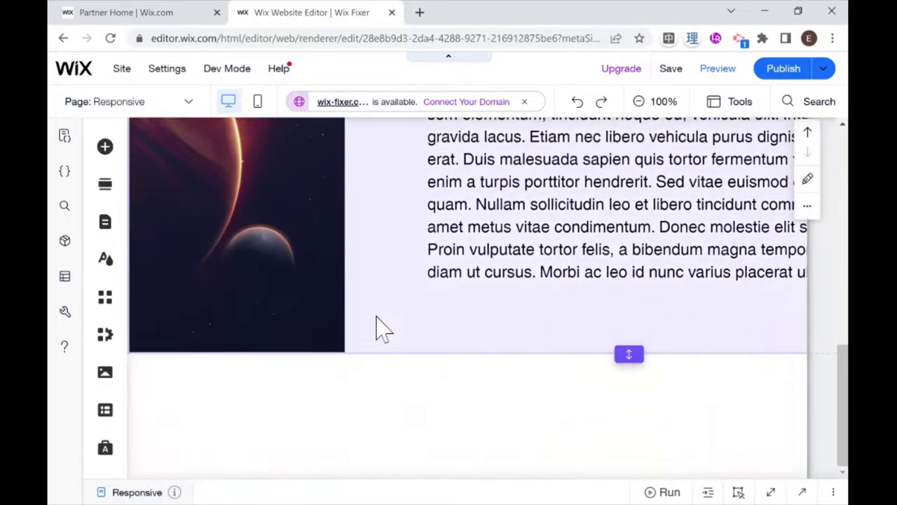
scroll(382, 329, up, 15)
scroll(329, 309, down, 2)
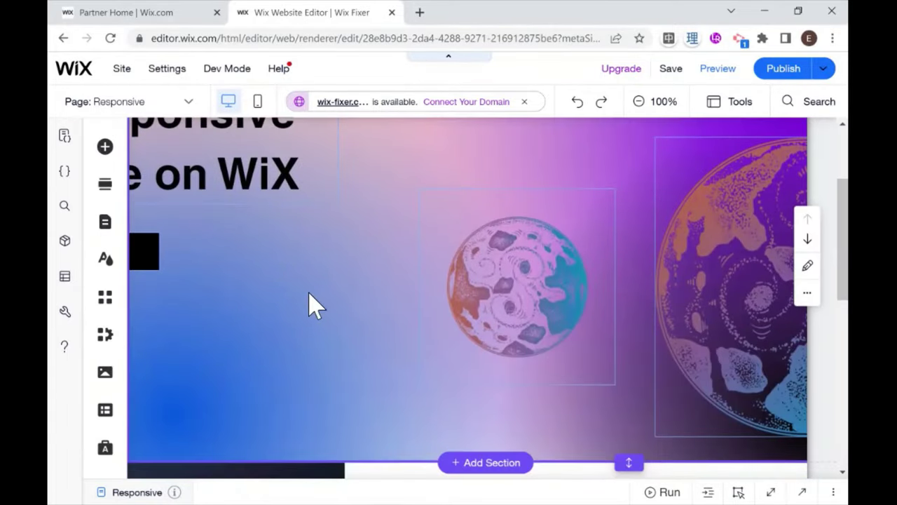
scroll(523, 312, down, 2)
scroll(524, 319, down, 4)
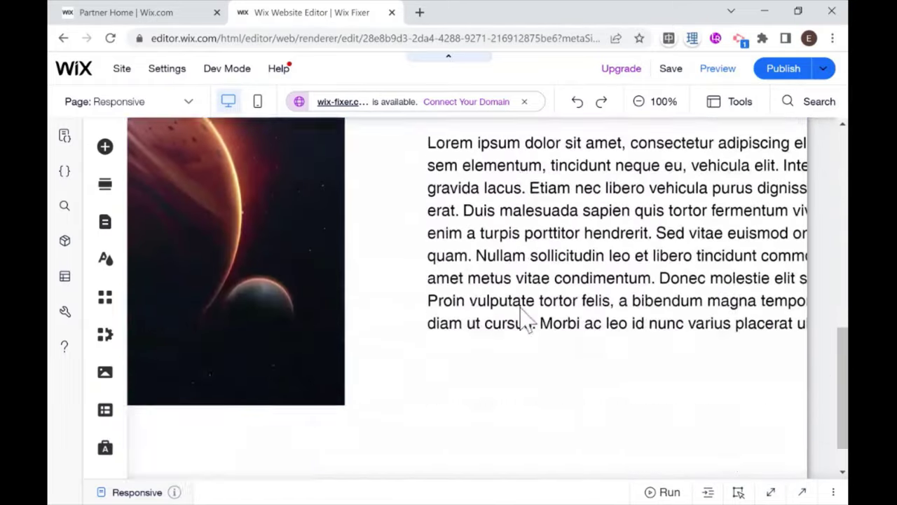
scroll(520, 308, up, 8)
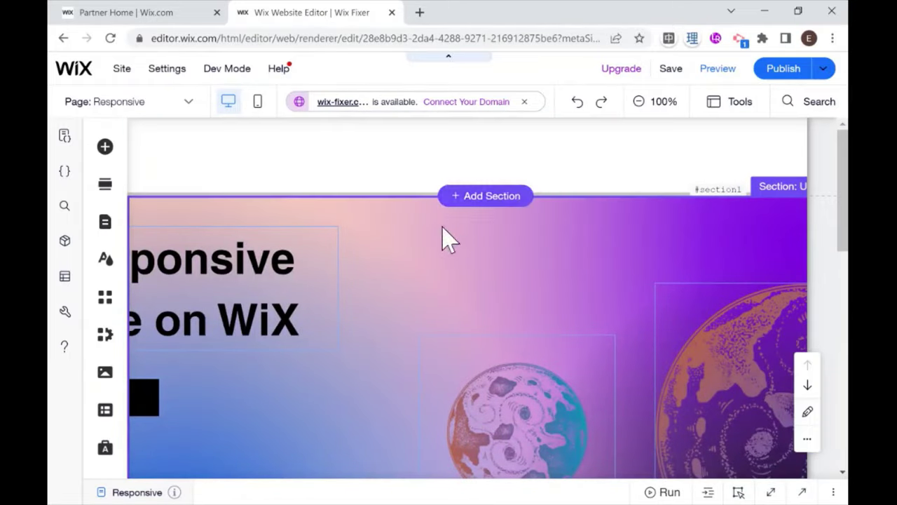
Step: Preview the page in the smaller browser view, check which content is cut off, and return to the editor
click(717, 75)
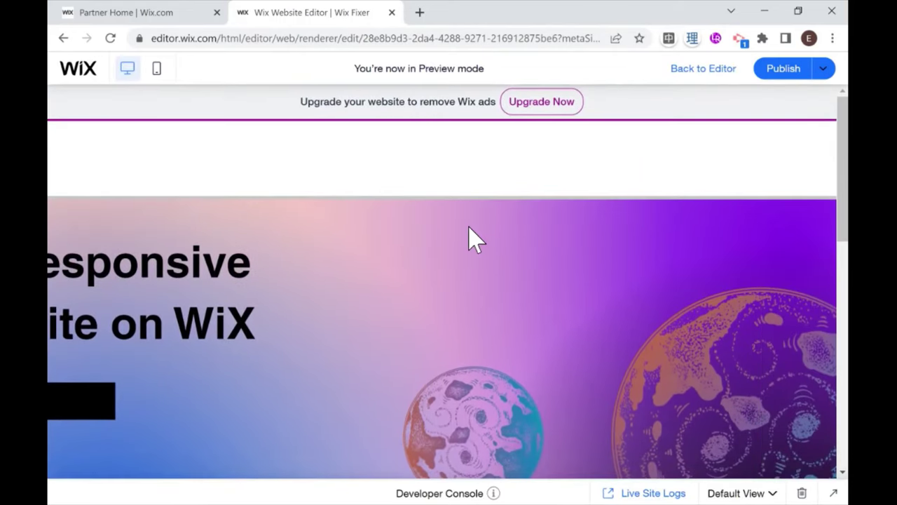
scroll(470, 240, down, 6)
scroll(467, 257, down, 2)
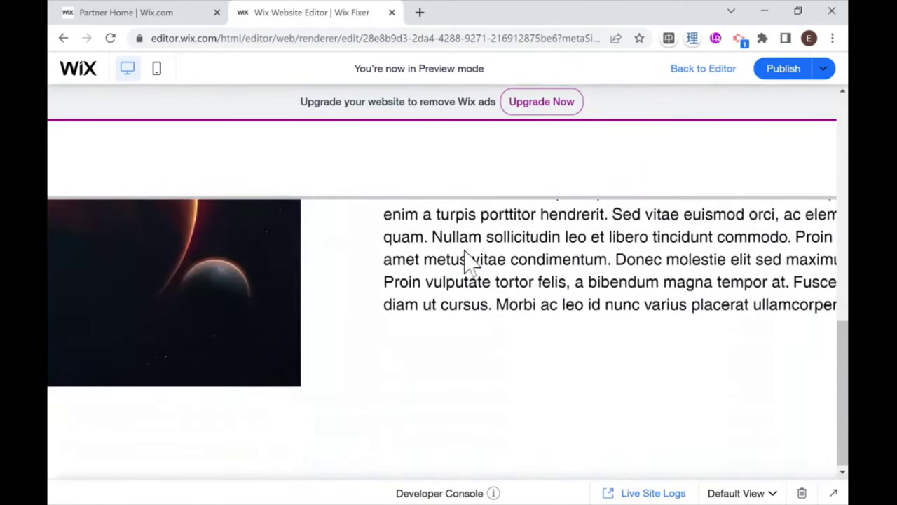
scroll(467, 257, up, 8)
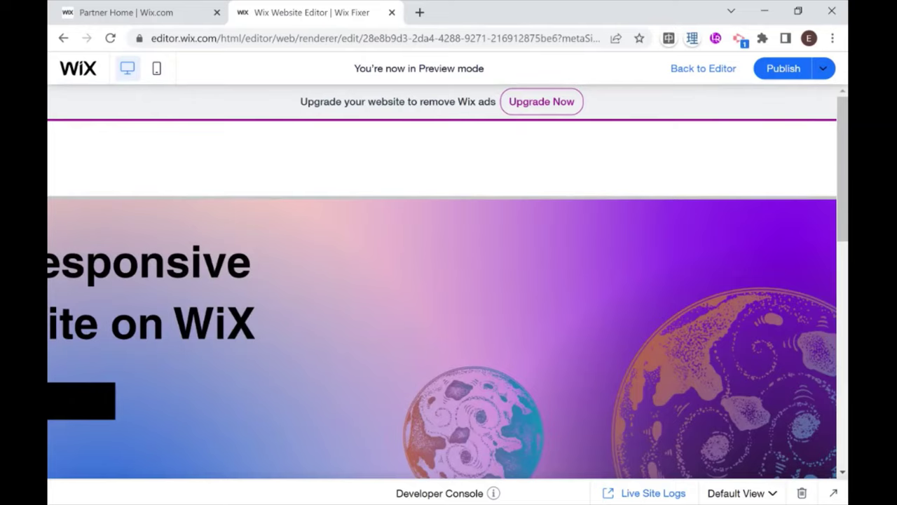
click(683, 73)
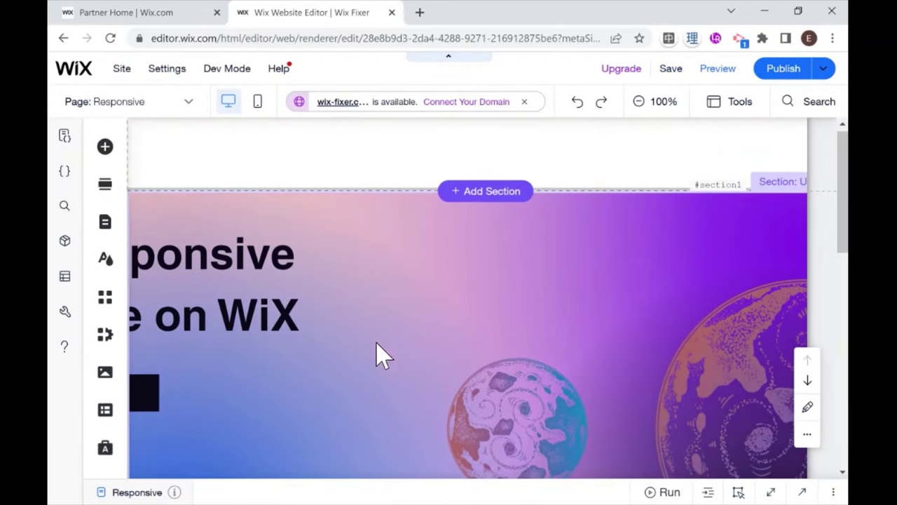
Step: Reduce the browser's page zoom until both vertical gridlines of the editor canvas are in view
scroll(401, 260, down, 5)
scroll(401, 260, up, 5)
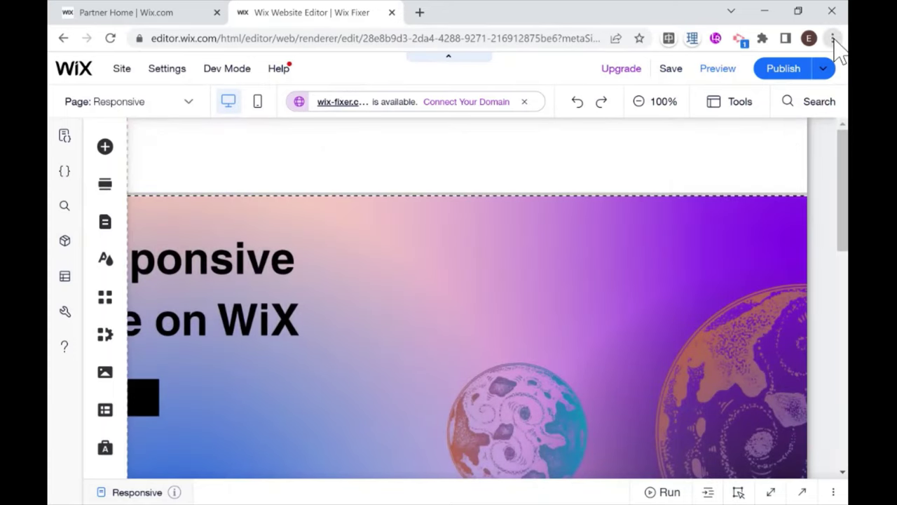
key(ctrl+minus)
key(ctrl+minus)
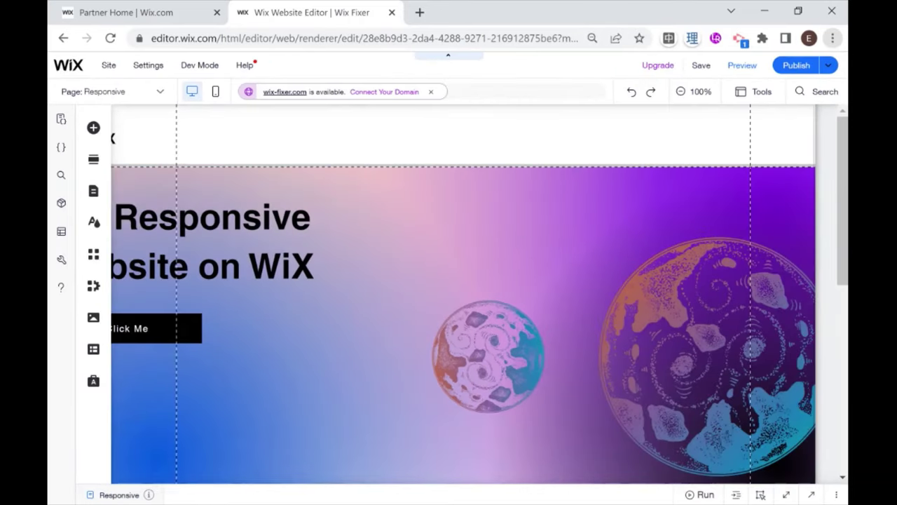
key(ctrl+minus)
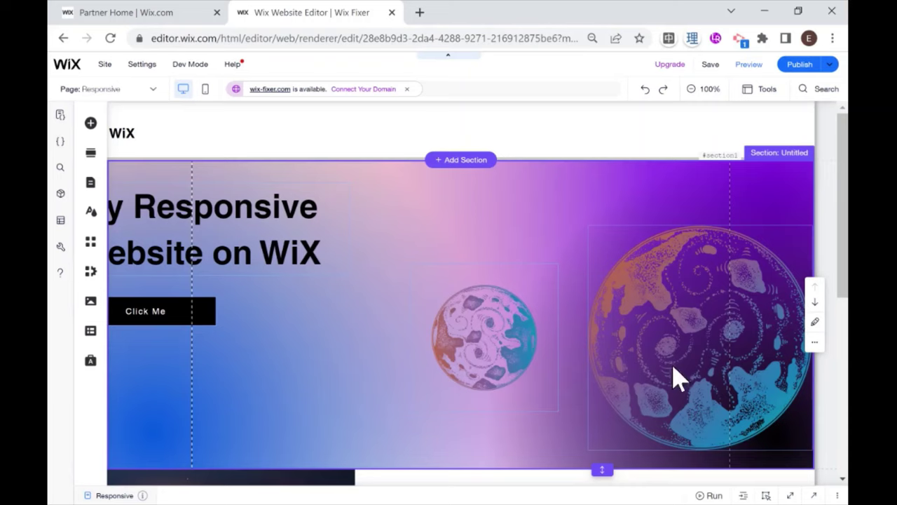
Step: Move the hero heading and the Click Me button inside the left gridline, with their left edges aligned
click(237, 218)
drag(238, 215, 377, 215)
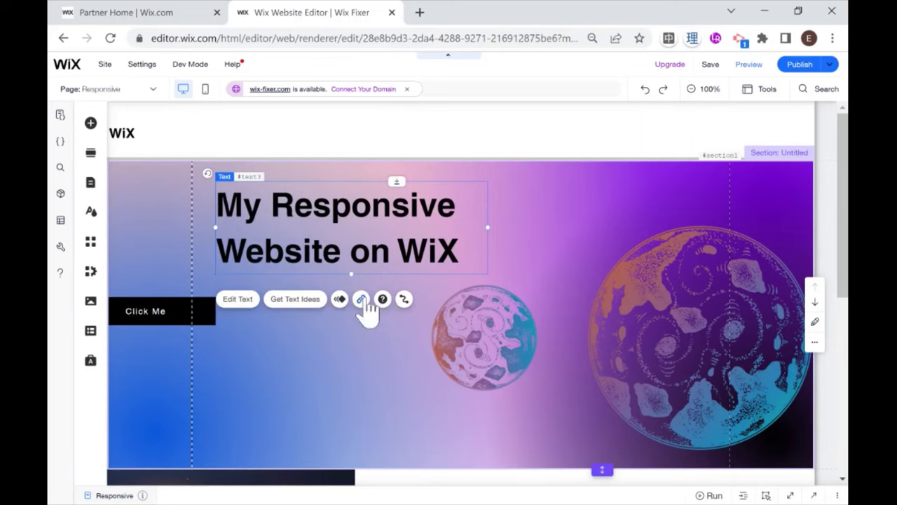
click(205, 317)
drag(207, 312, 338, 306)
Step: Move the small planet image below and beside the button, and the large planet image inside the right gridline
scroll(657, 334, down, 1)
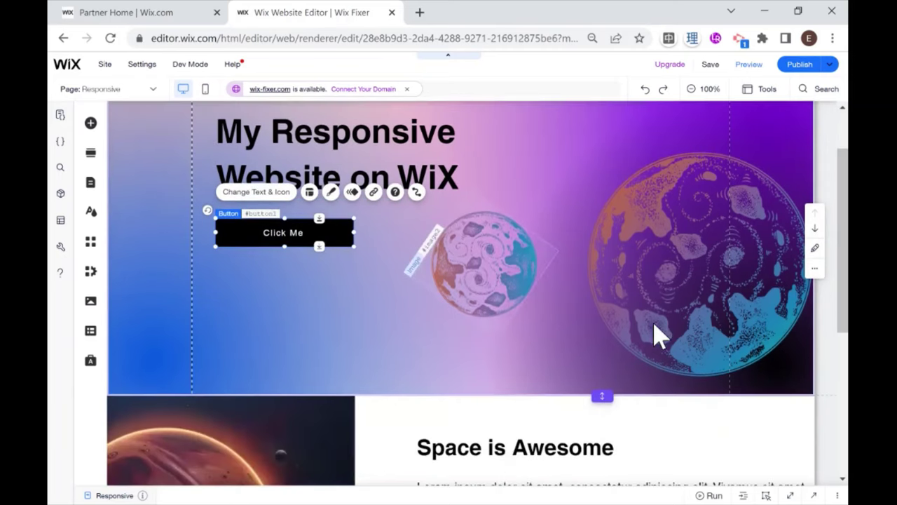
drag(440, 341, 420, 330)
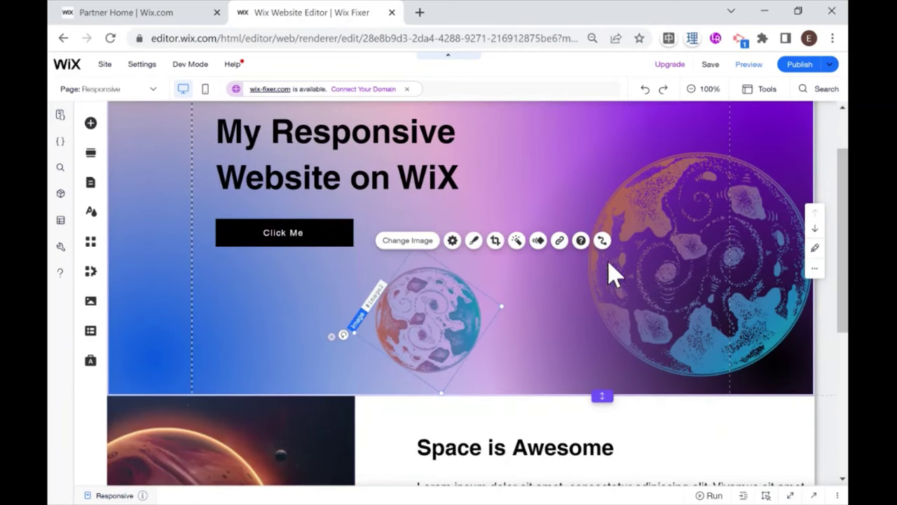
drag(539, 265, 520, 265)
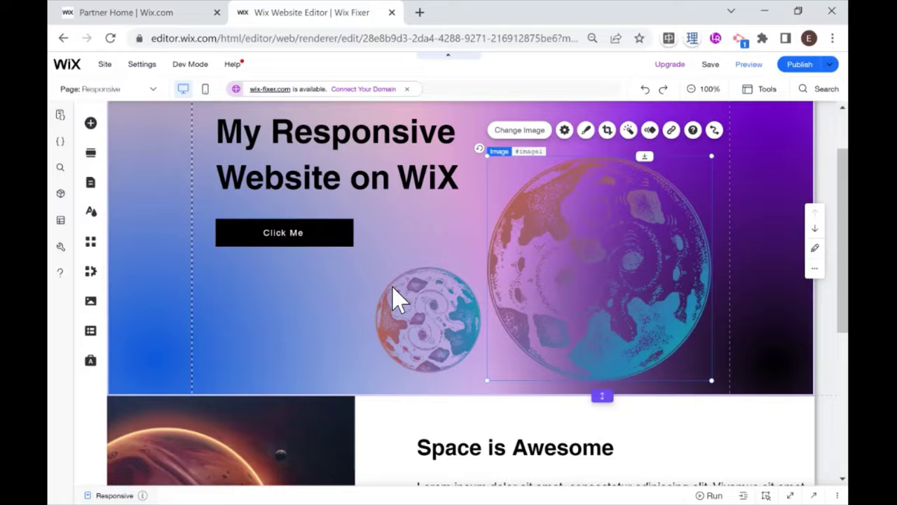
scroll(393, 294, down, 2)
scroll(393, 297, up, 3)
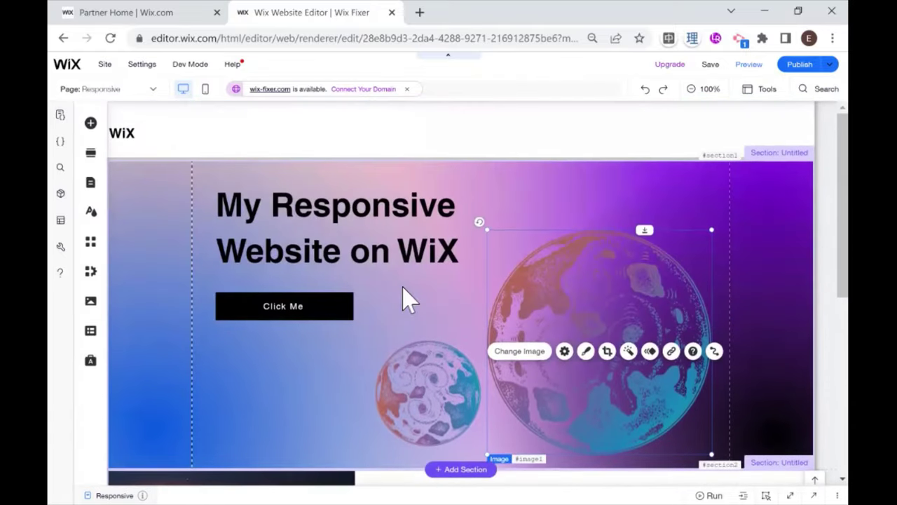
scroll(396, 297, down, 1)
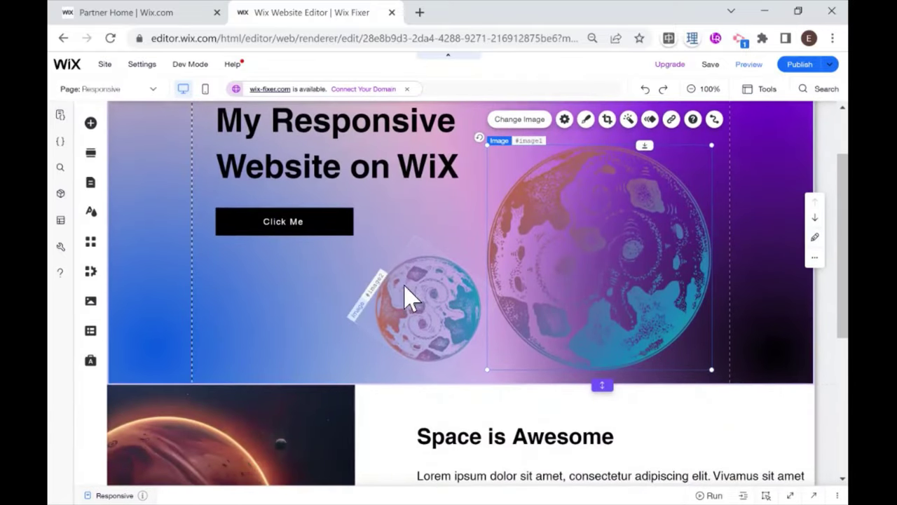
Step: Narrow the Space is Awesome section's paragraph and position it so it ends inside the right gridline
scroll(350, 301, down, 2)
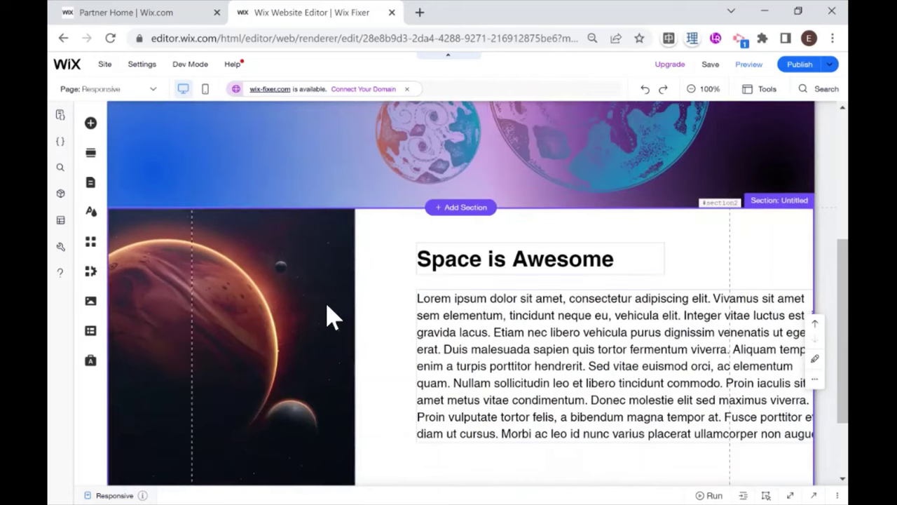
scroll(378, 302, down, 1)
click(596, 236)
drag(637, 260, 536, 262)
drag(705, 266, 577, 275)
drag(487, 270, 626, 269)
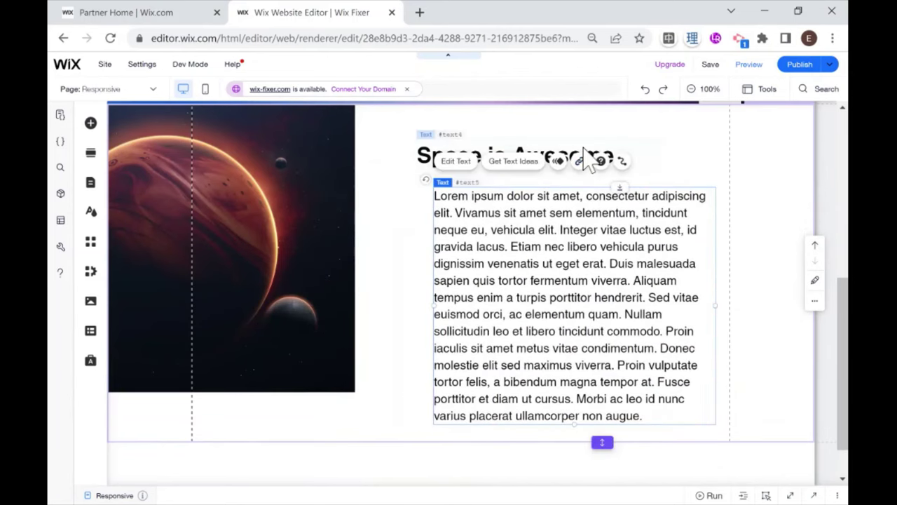
Step: Align the Space is Awesome heading with the paragraph's left edge and move the planet photo right and down, beside the text
click(565, 148)
drag(565, 148, 581, 144)
drag(323, 218, 295, 270)
scroll(364, 258, up, 3)
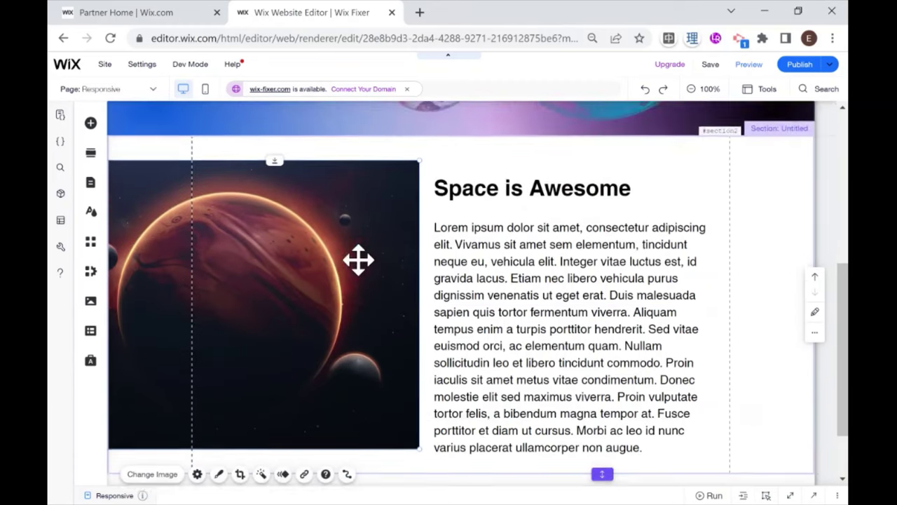
scroll(522, 282, up, 3)
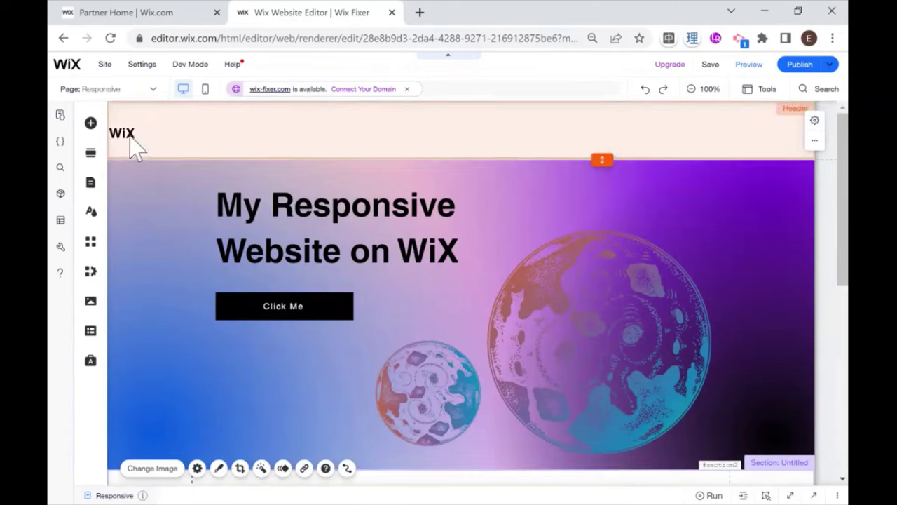
Step: Move the header's site title inside the left gridline, and the login bar with the cart icon inside the right gridline
drag(161, 130, 313, 133)
click(777, 150)
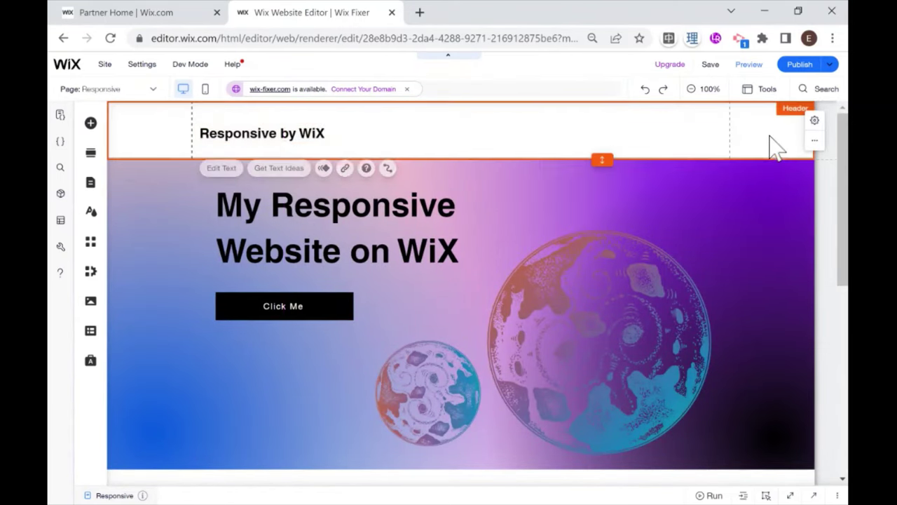
click(828, 70)
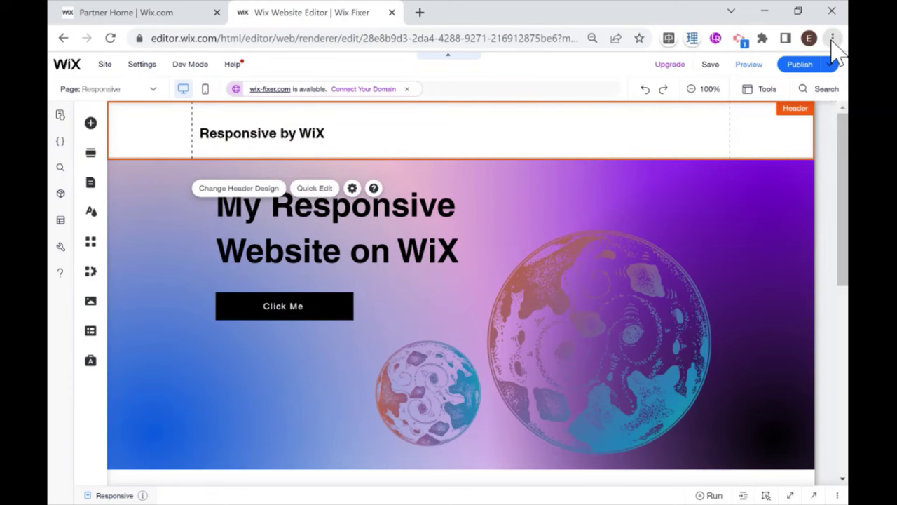
key(ctrl+minus)
key(ctrl+minus)
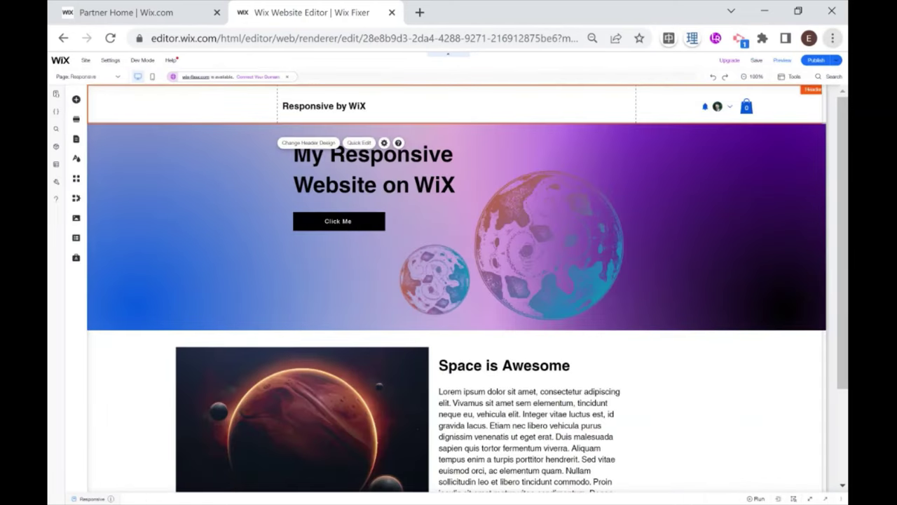
click(715, 108)
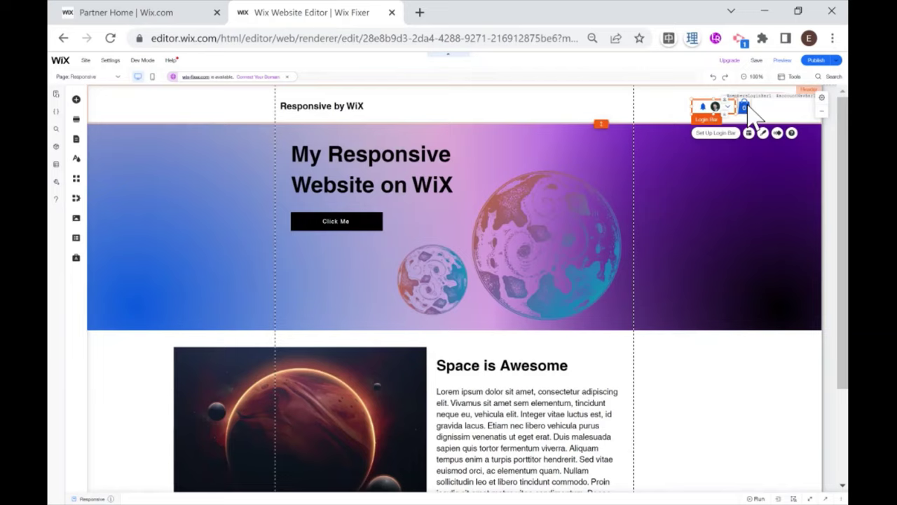
drag(725, 111, 594, 108)
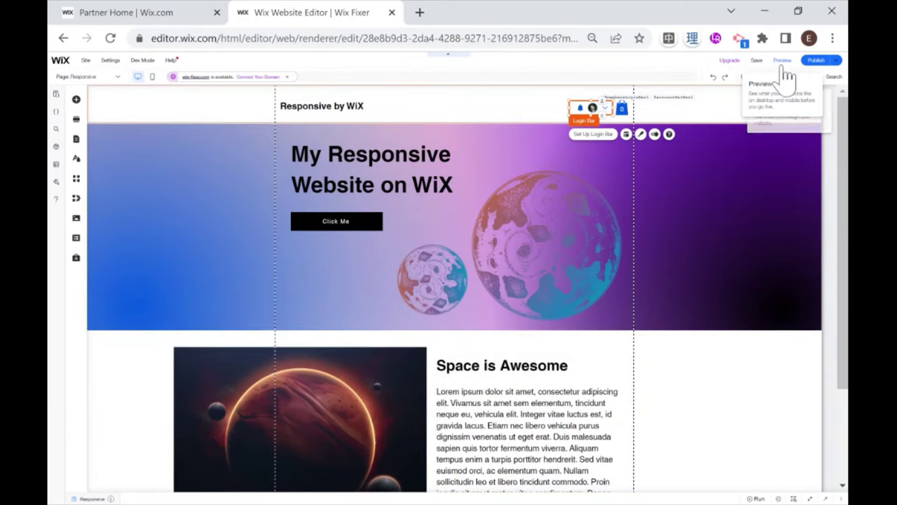
Step: Preview the desktop page at an enlarged browser zoom and examine the header, hero and Space is Awesome sections
key(ctrl+plus)
key(ctrl+plus)
key(ctrl+plus)
key(ctrl+plus)
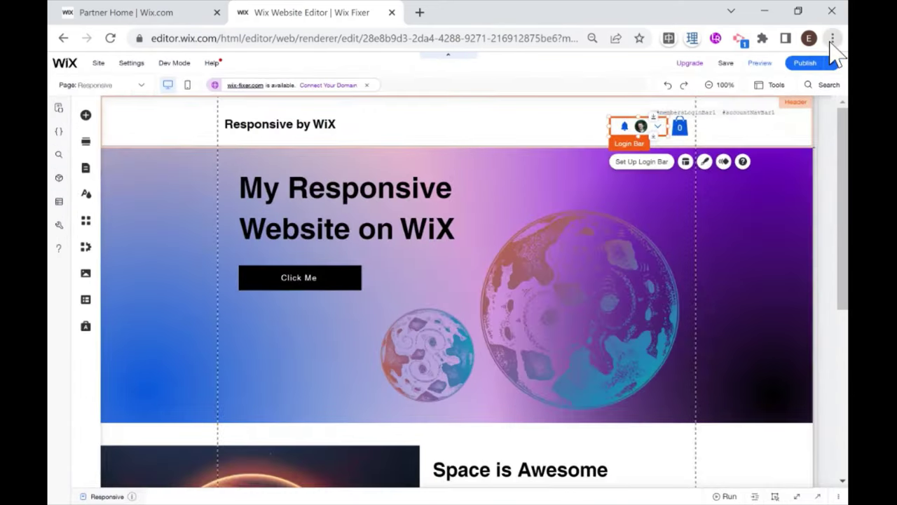
key(ctrl+plus)
key(ctrl+plus)
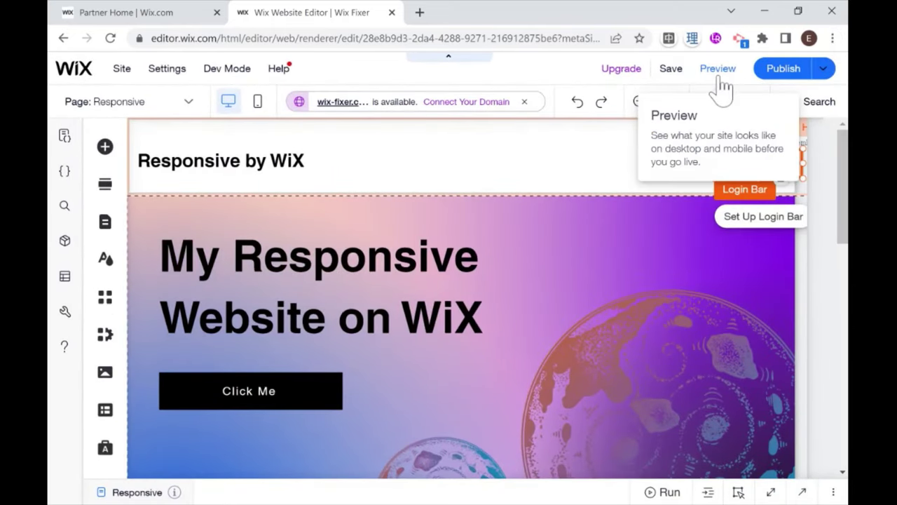
click(720, 79)
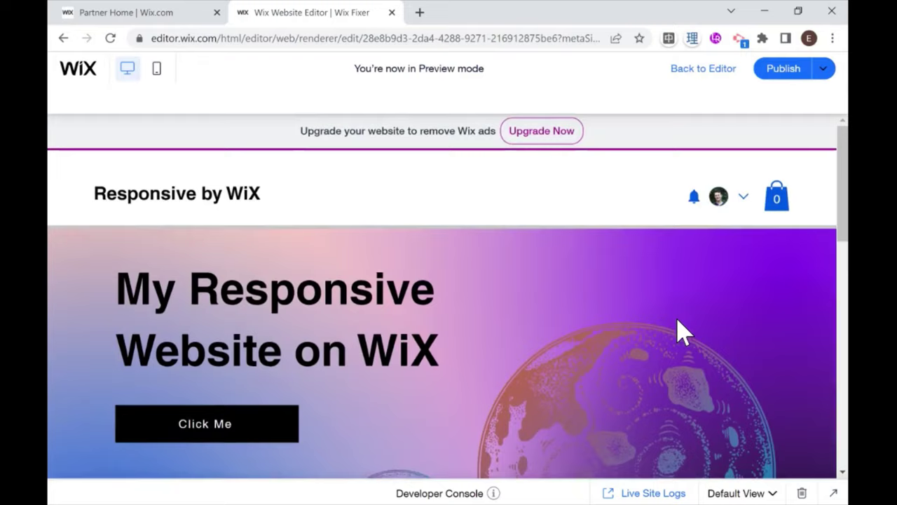
scroll(547, 270, down, 5)
scroll(550, 266, down, 6)
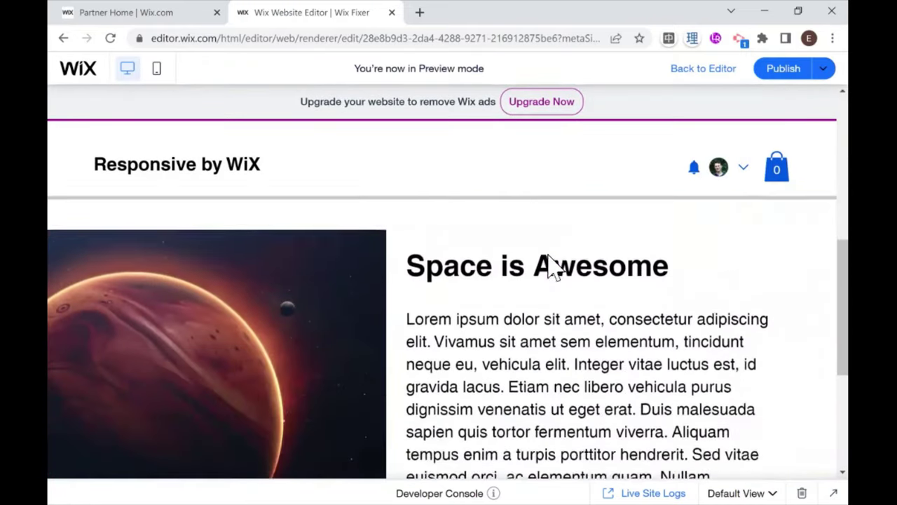
scroll(550, 267, up, 10)
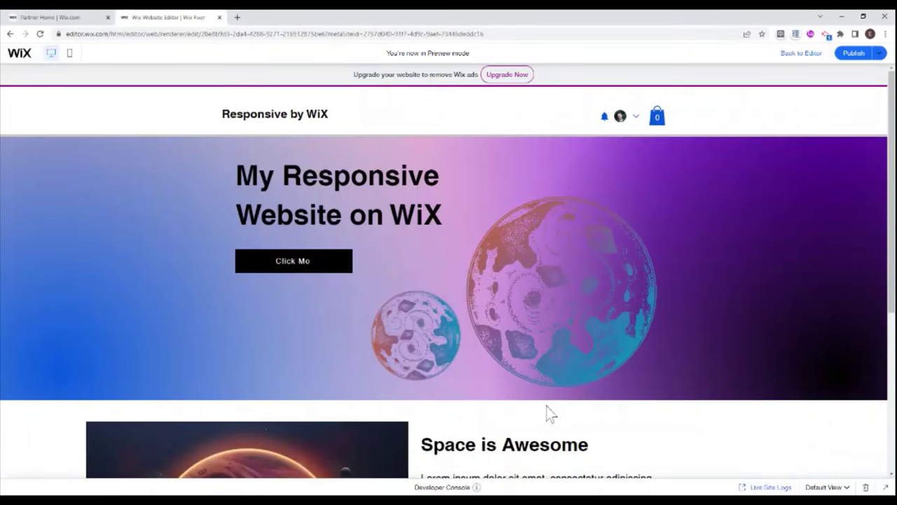
Step: Examine the previewed hero and Space is Awesome sections at full window width and return to the editor
scroll(397, 283, down, 3)
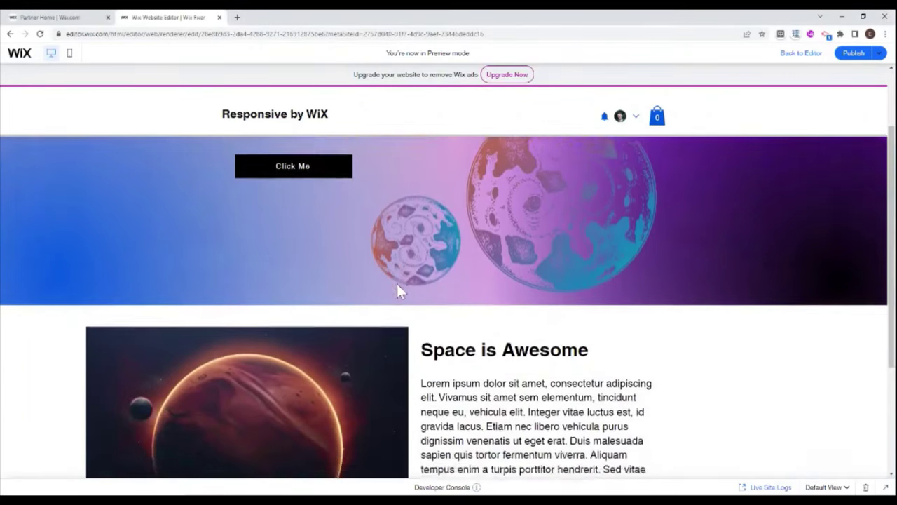
scroll(398, 284, up, 2)
scroll(400, 293, up, 1)
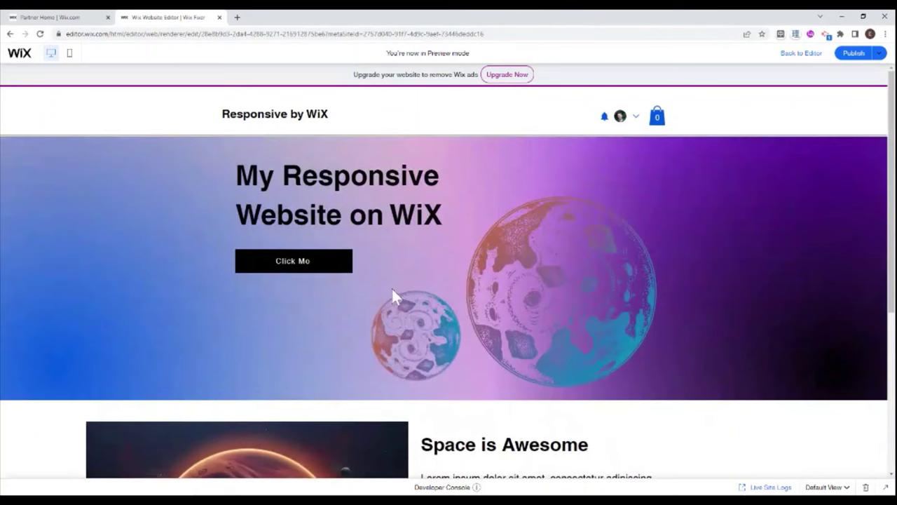
scroll(441, 261, down, 4)
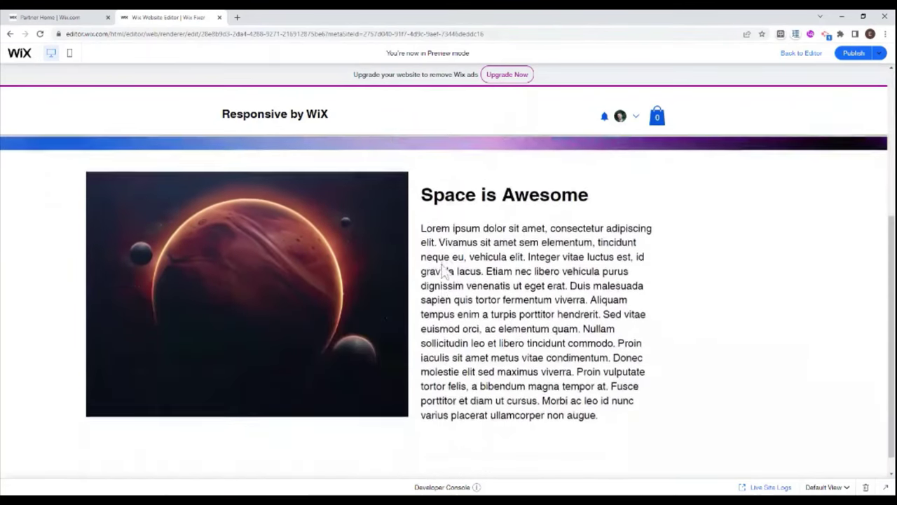
scroll(441, 267, up, 4)
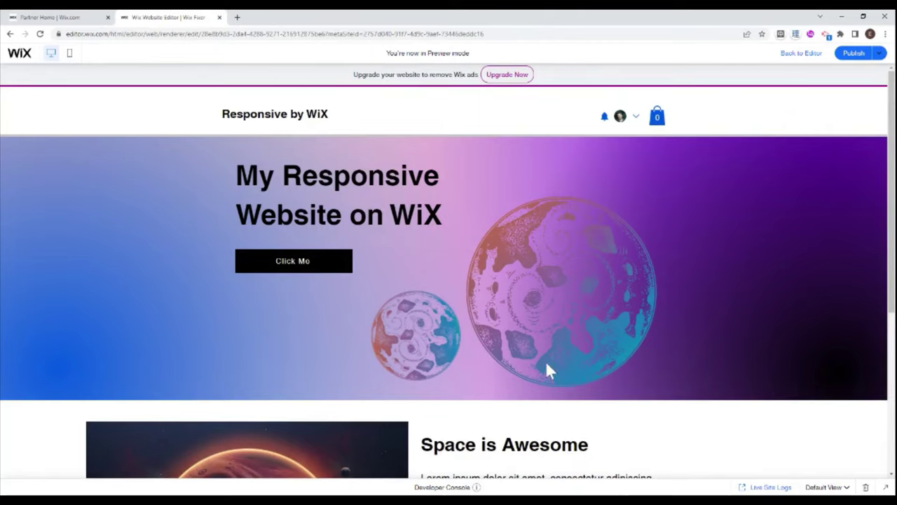
click(801, 53)
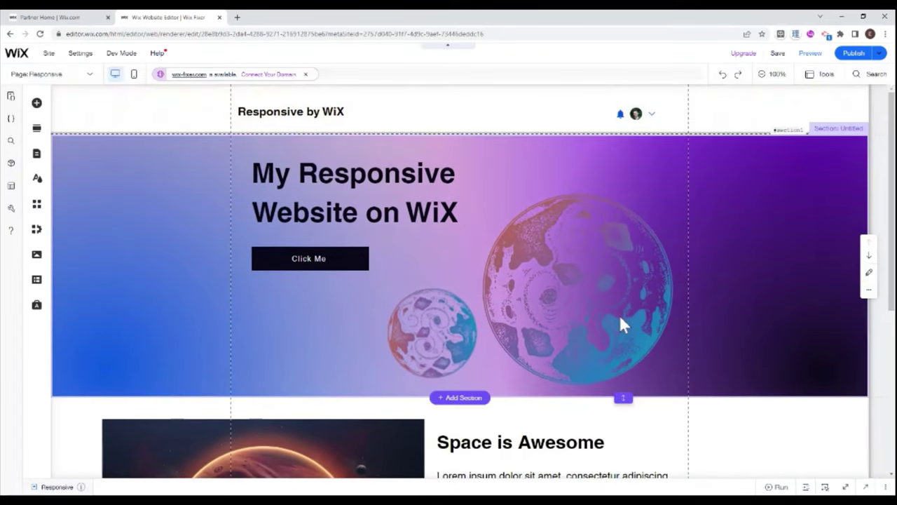
click(517, 166)
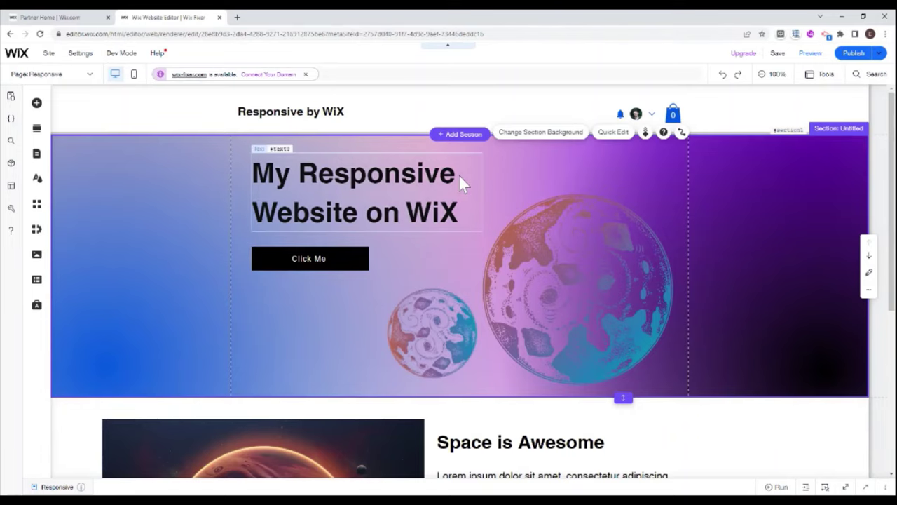
click(414, 184)
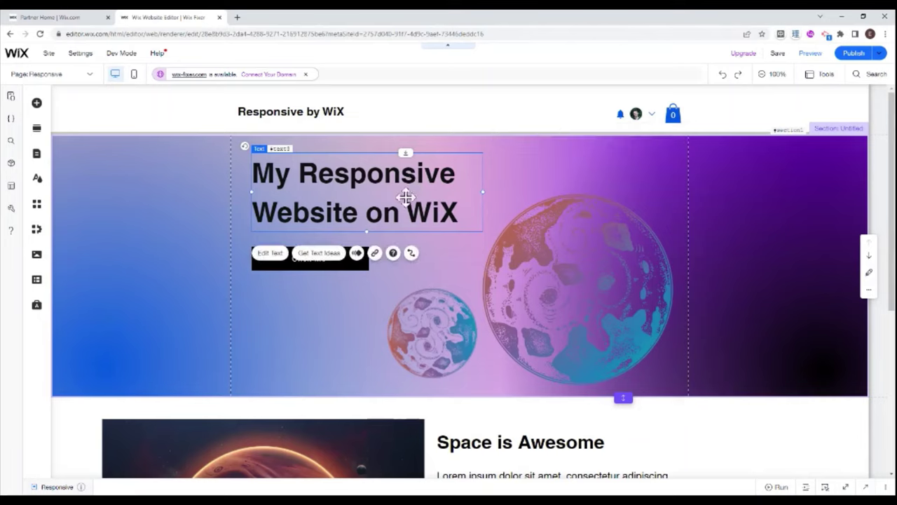
click(559, 149)
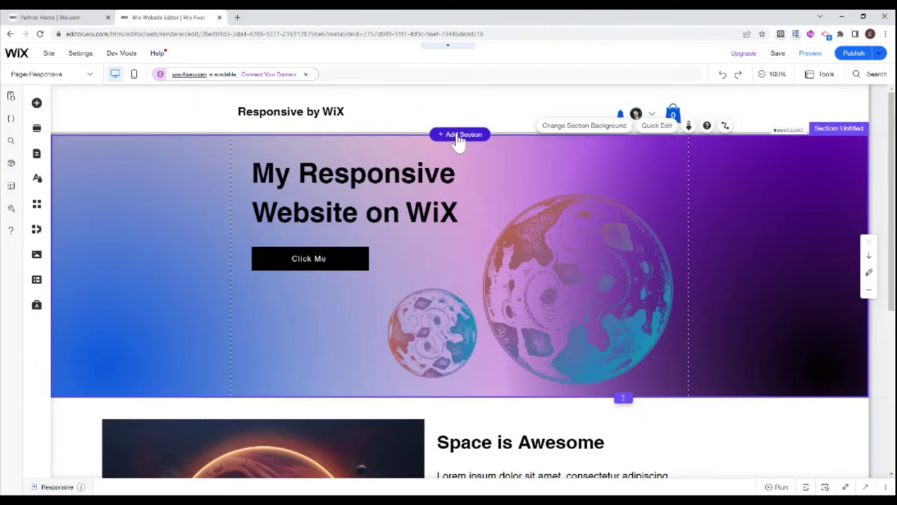
click(382, 186)
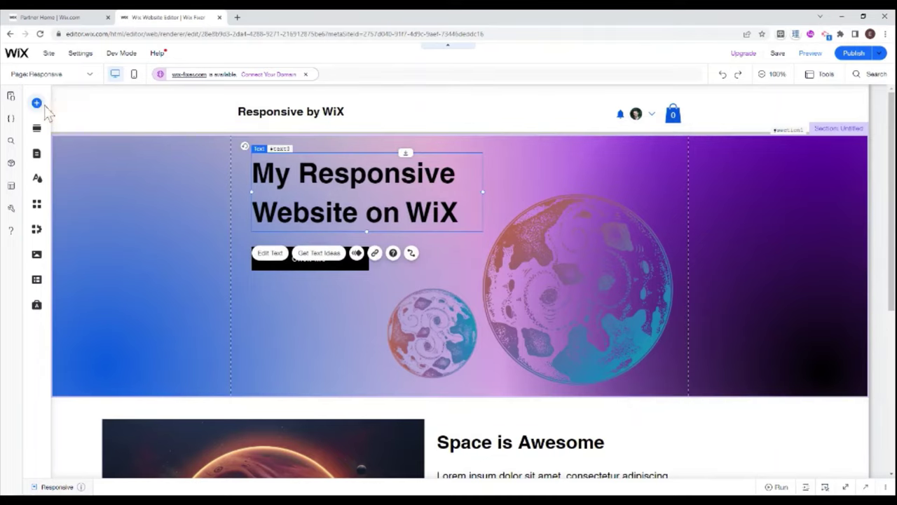
Step: Add a blank white Classic strip to the hero section and move it to the section's upper edge
click(39, 104)
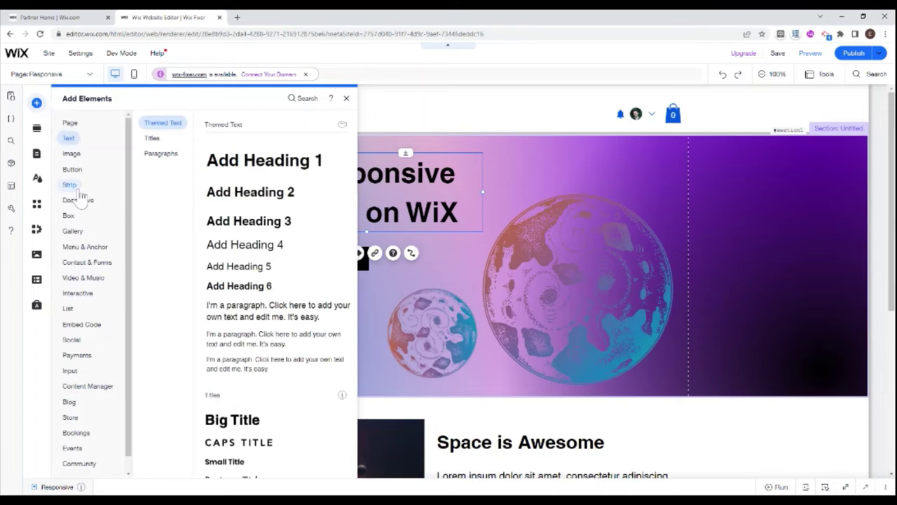
click(72, 185)
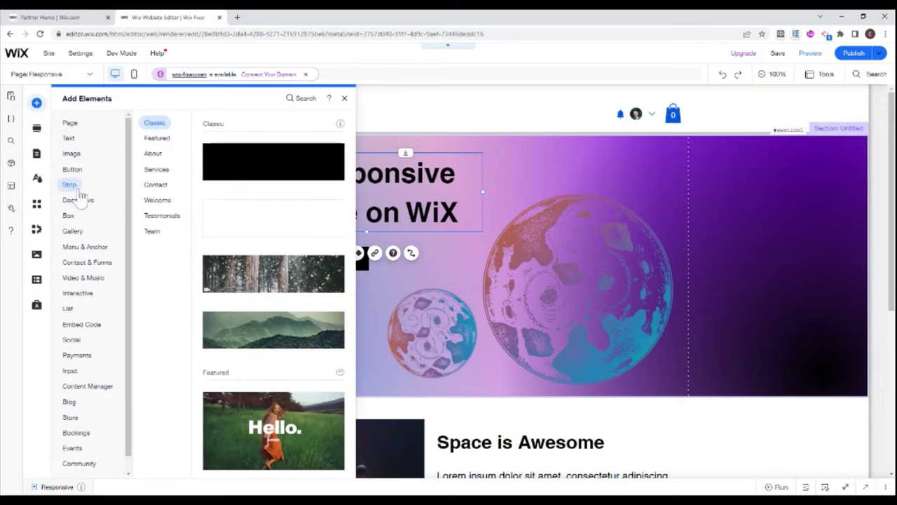
click(253, 218)
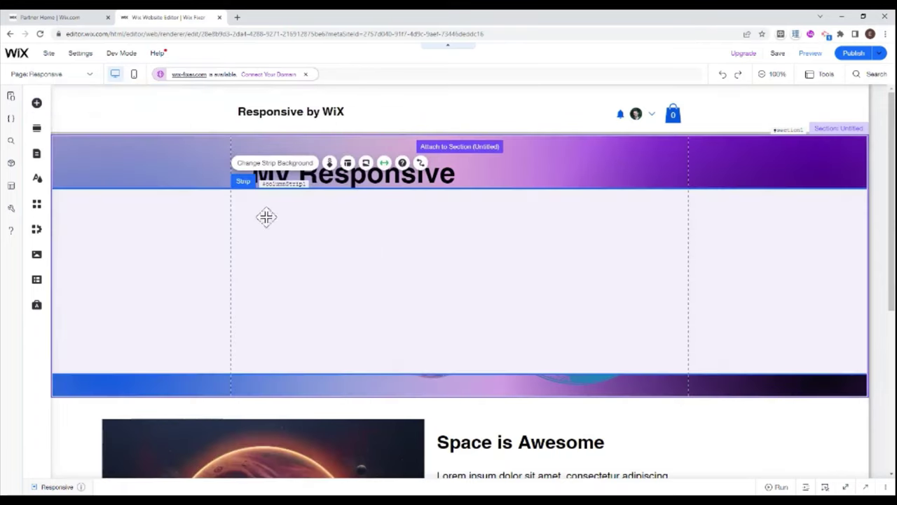
drag(339, 205, 340, 184)
click(317, 256)
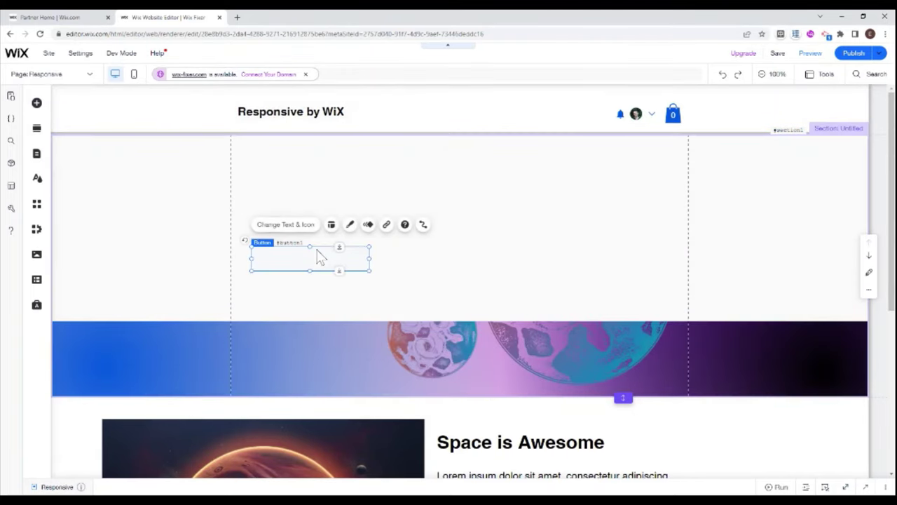
click(501, 248)
Step: Set the new strip's background color opacity to 0%
right_click(502, 232)
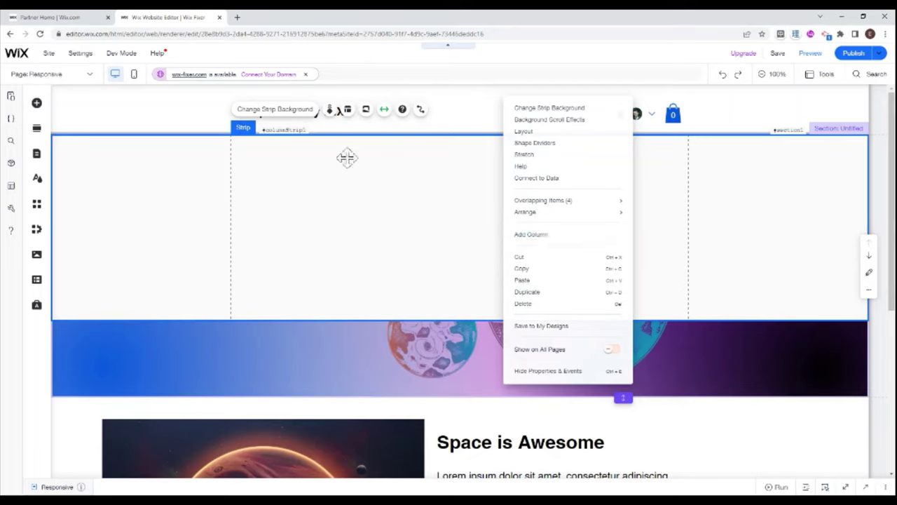
click(273, 113)
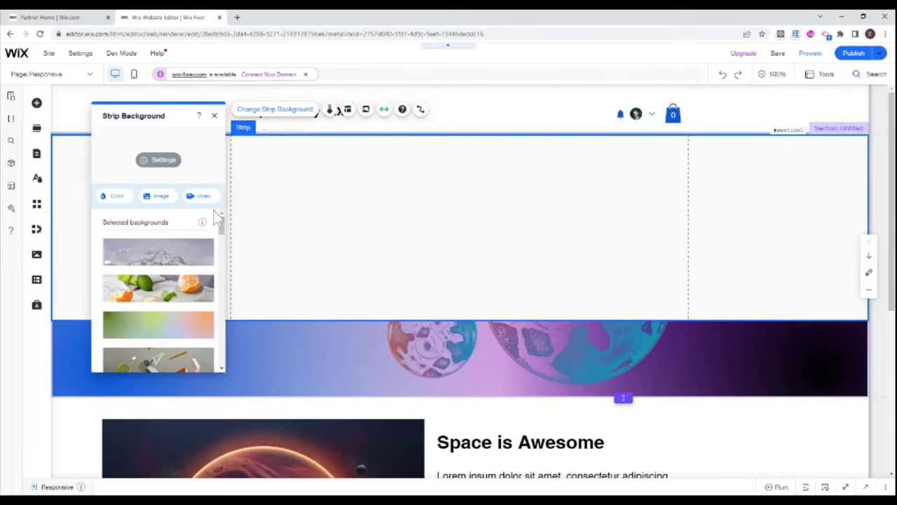
click(167, 164)
drag(155, 178, 74, 182)
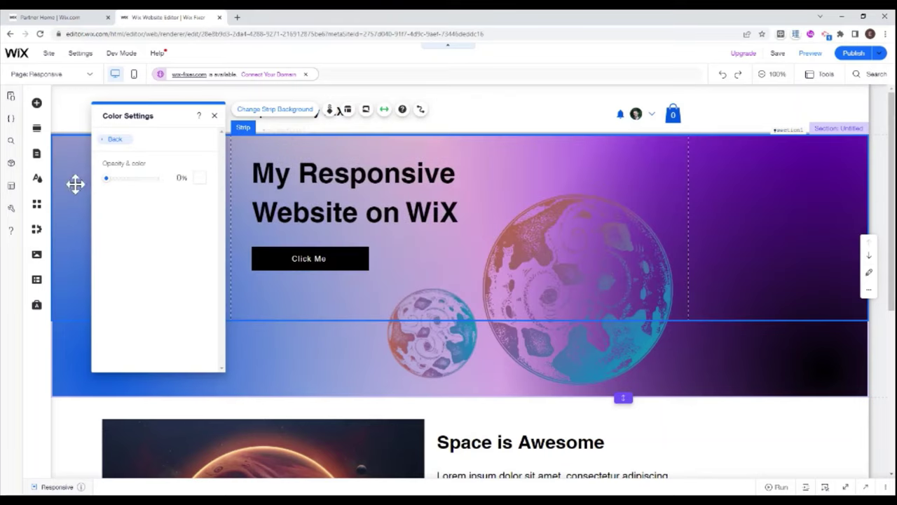
click(215, 116)
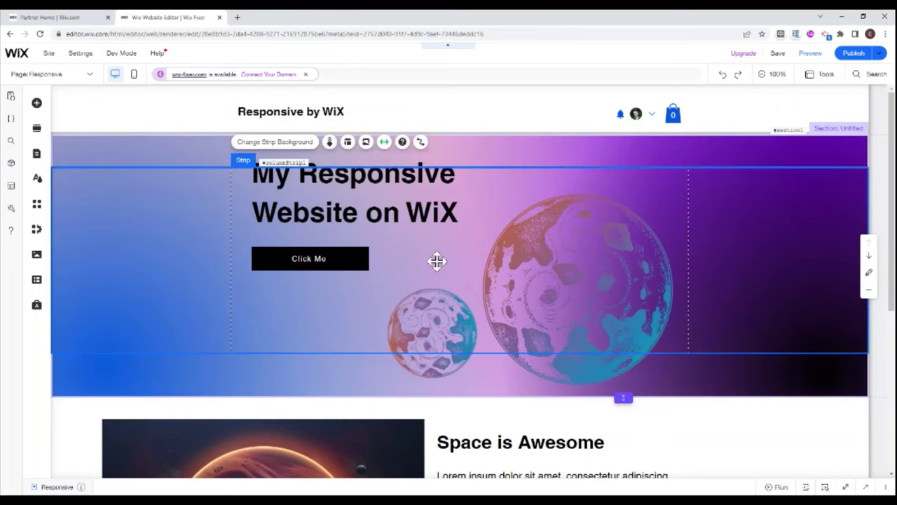
Step: Add a second column to the transparent strip and select the two columns in turn to compare their areas
click(347, 143)
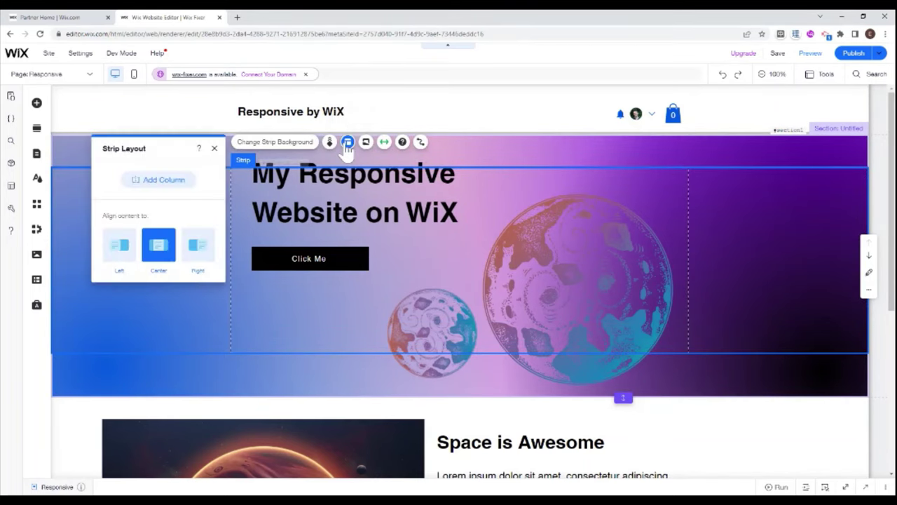
click(179, 184)
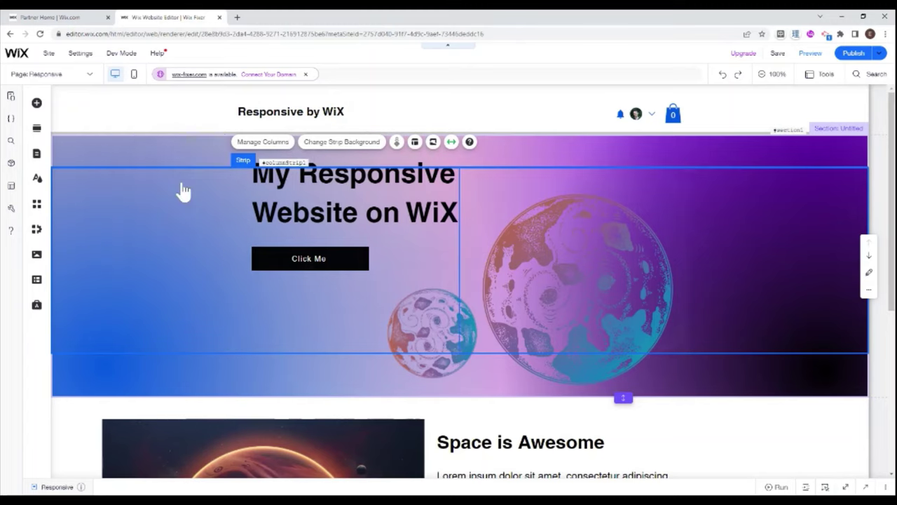
click(391, 243)
click(468, 234)
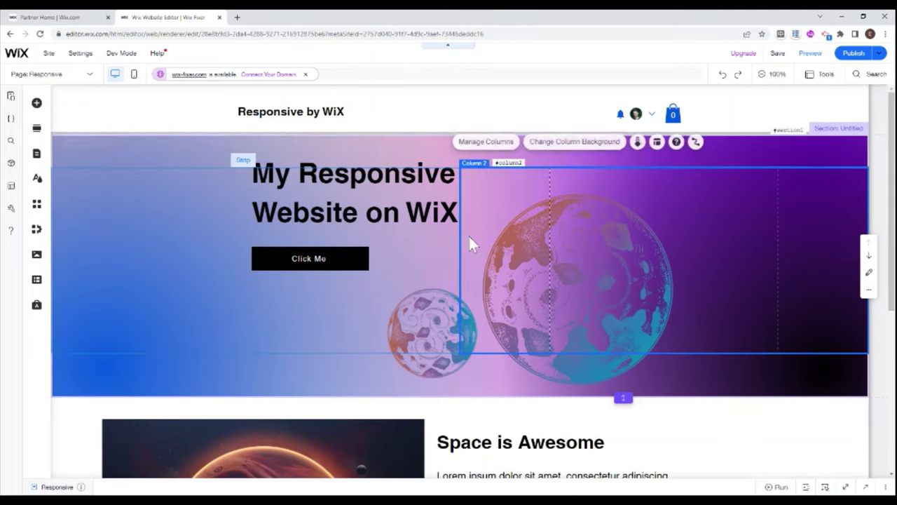
click(433, 239)
click(517, 184)
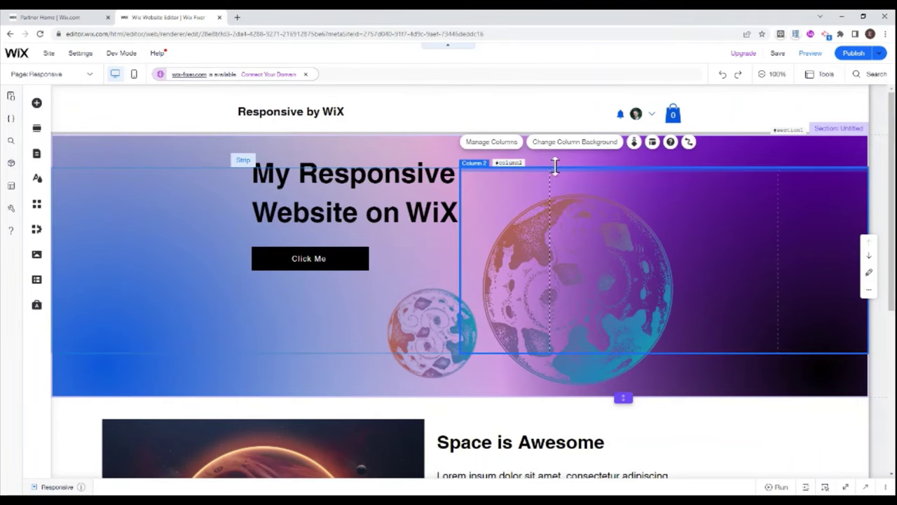
click(456, 177)
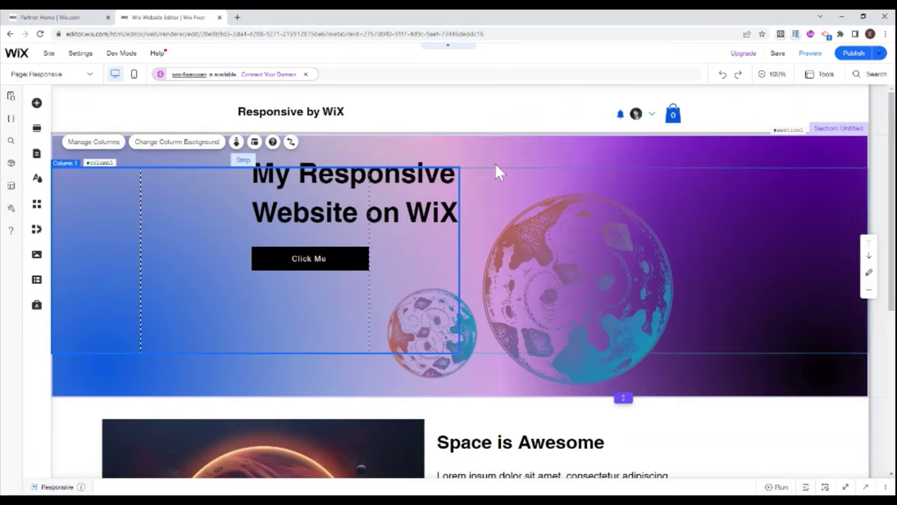
click(494, 174)
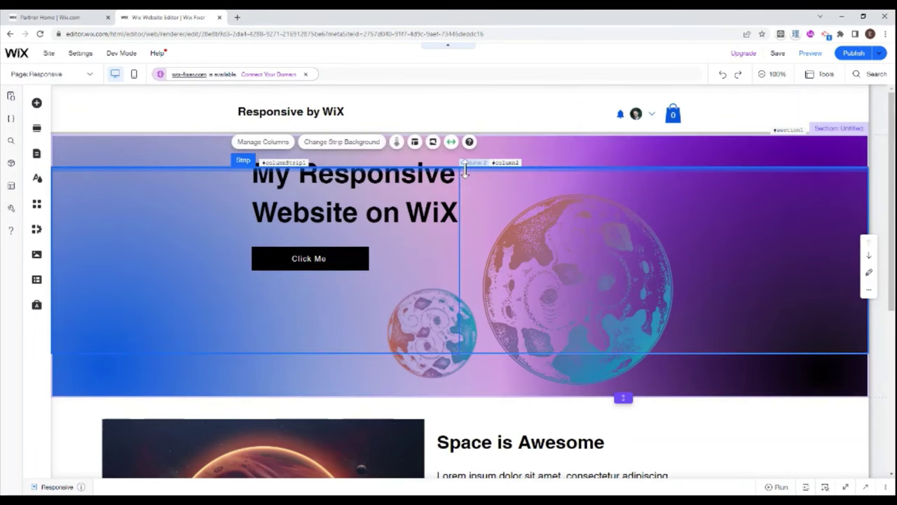
Step: Move the two-column strip down below the hero content and return the small planet image to its place beside the large one
drag(465, 184, 430, 366)
scroll(430, 366, down, 3)
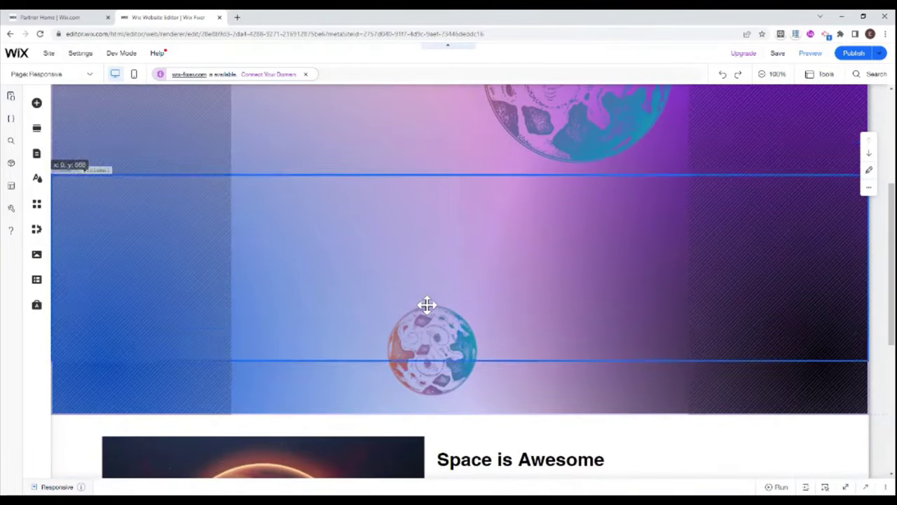
drag(423, 363, 372, 208)
click(446, 348)
scroll(488, 238, down, 2)
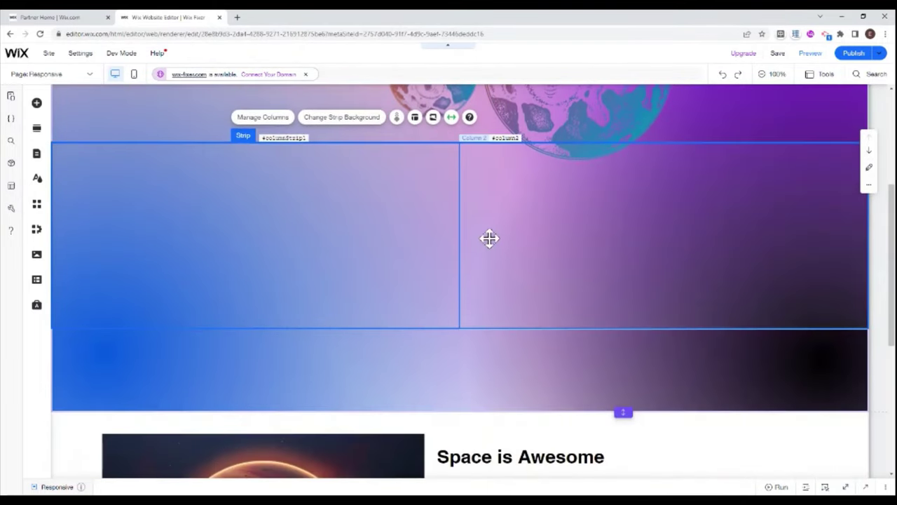
Step: Move the two-column strip slightly lower in the hero section and select its two columns in turn to examine their gridlines
drag(488, 238, 473, 274)
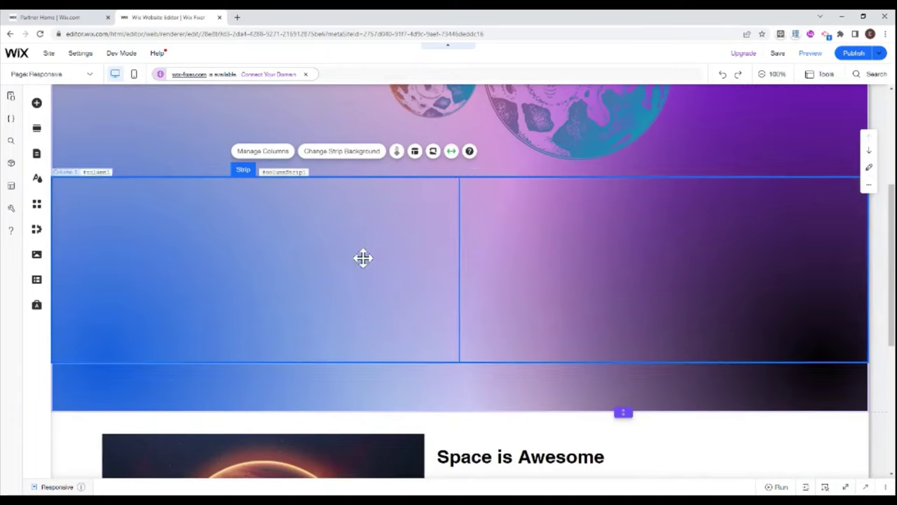
click(386, 255)
click(520, 245)
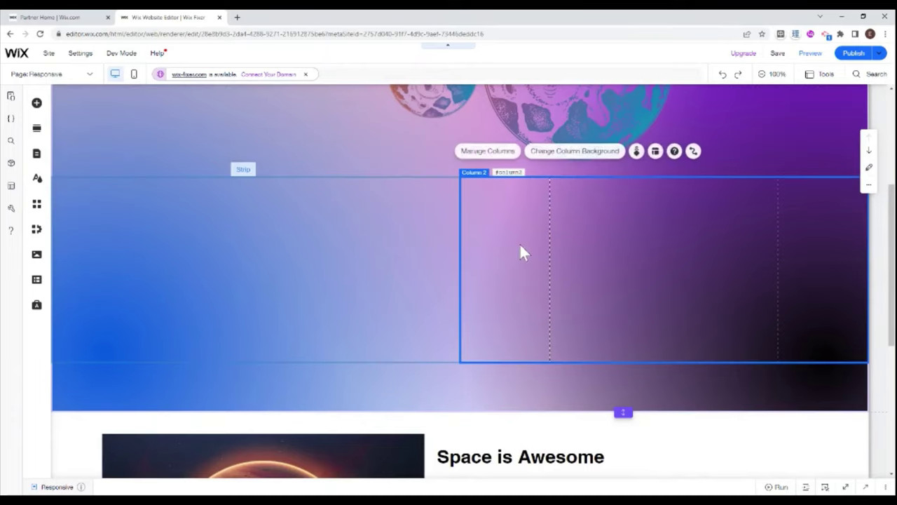
click(409, 249)
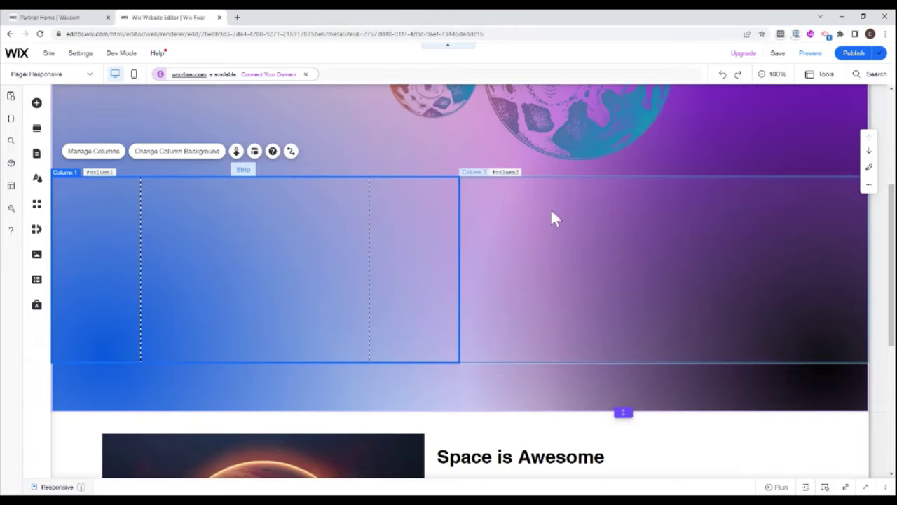
click(553, 210)
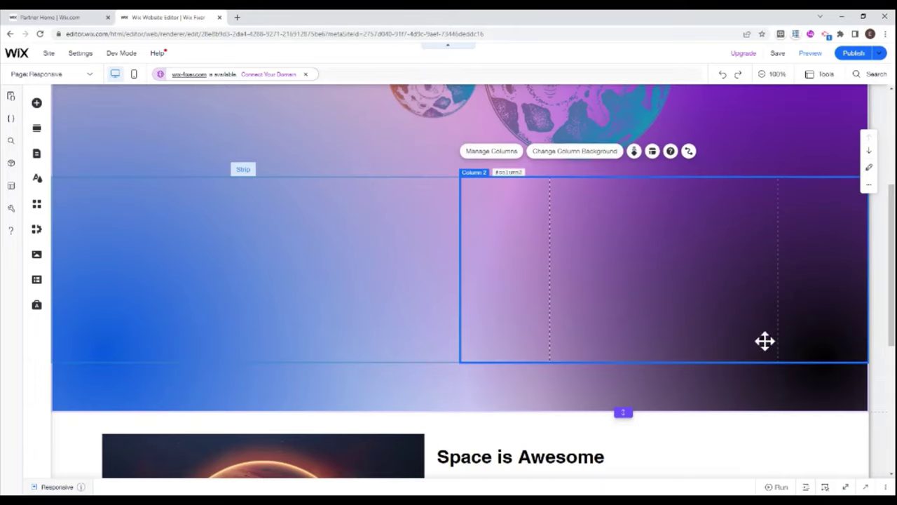
click(334, 272)
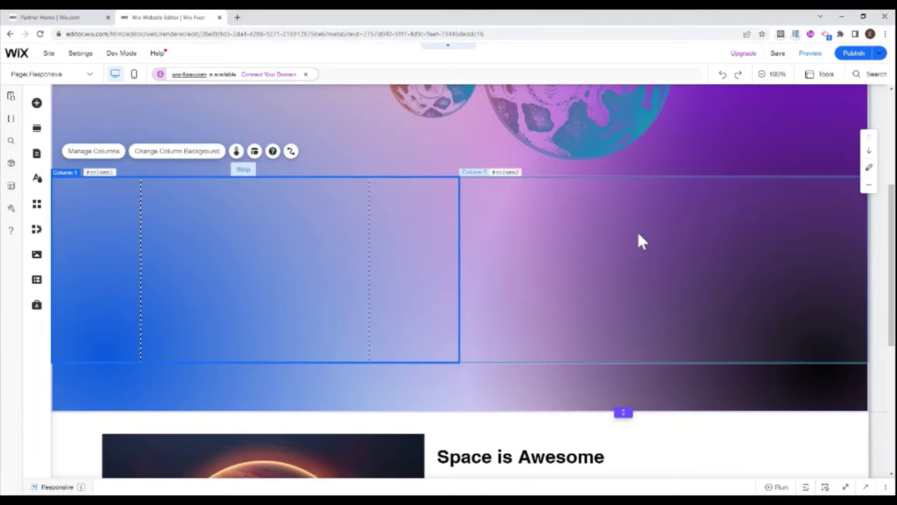
click(602, 236)
click(435, 262)
click(468, 261)
click(324, 301)
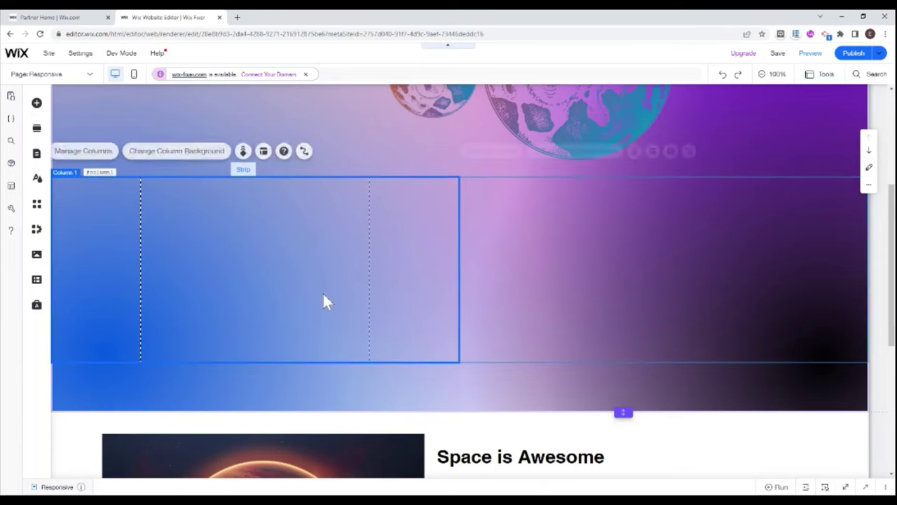
Step: Move the "My Responsive Website on WiX" heading and the Click Me button together into the strip's first column
scroll(383, 252, up, 2)
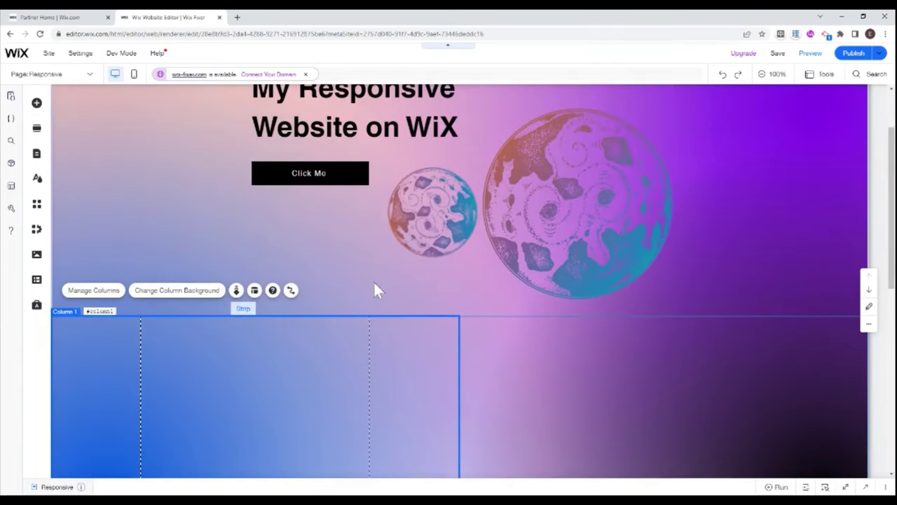
click(348, 135)
click(324, 183)
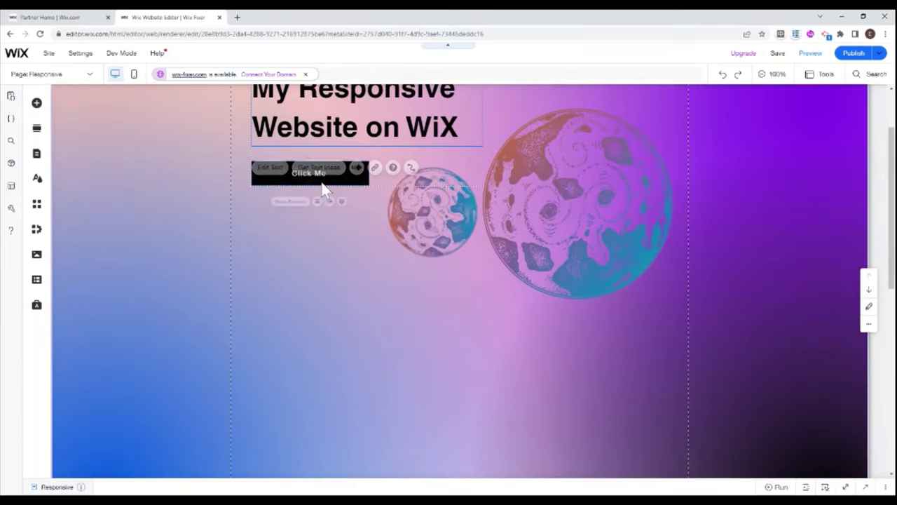
drag(326, 184, 205, 429)
scroll(303, 323, down, 2)
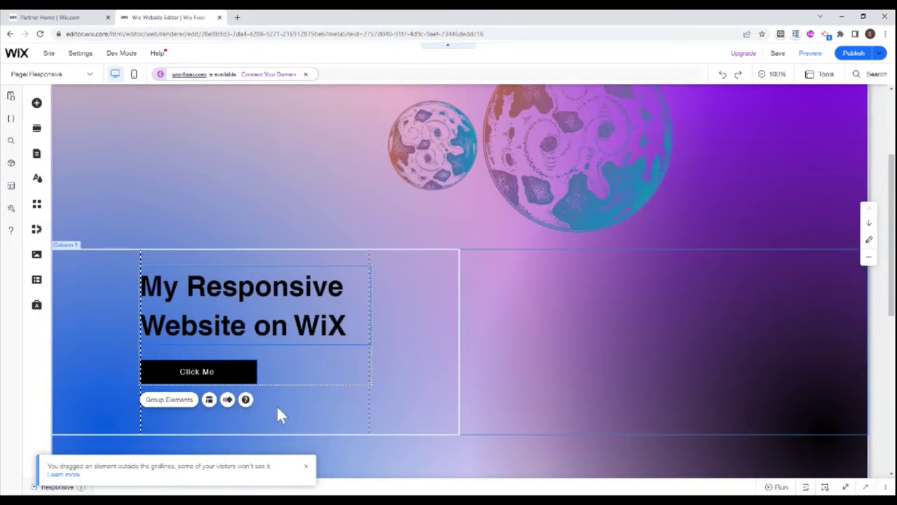
Step: Shift the heading and the Click Me button slightly right so both start just inside the first column's left gridline
click(277, 406)
click(297, 327)
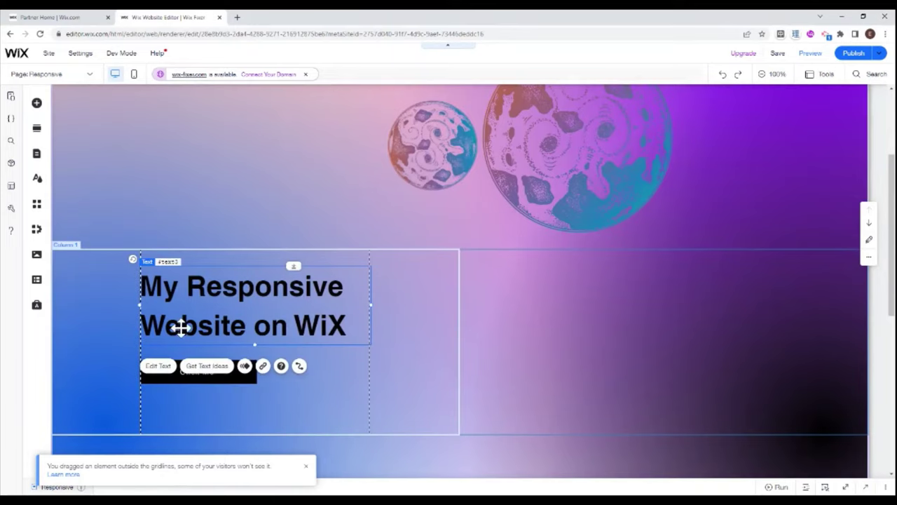
drag(266, 321, 268, 323)
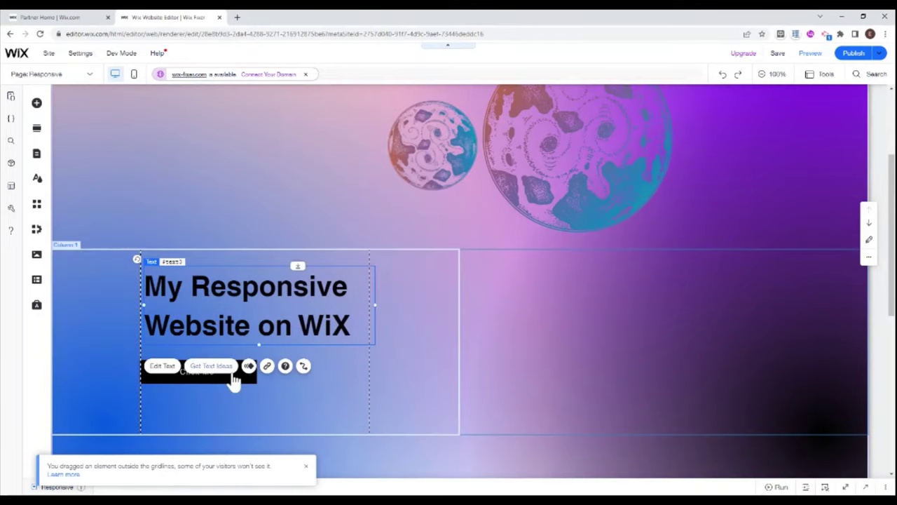
drag(241, 380, 241, 374)
click(287, 309)
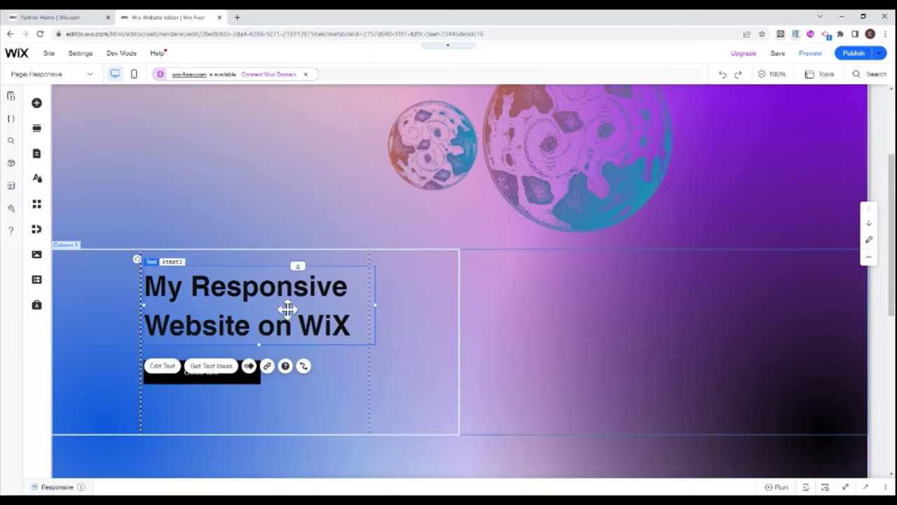
shift+click(249, 382)
drag(254, 317, 271, 323)
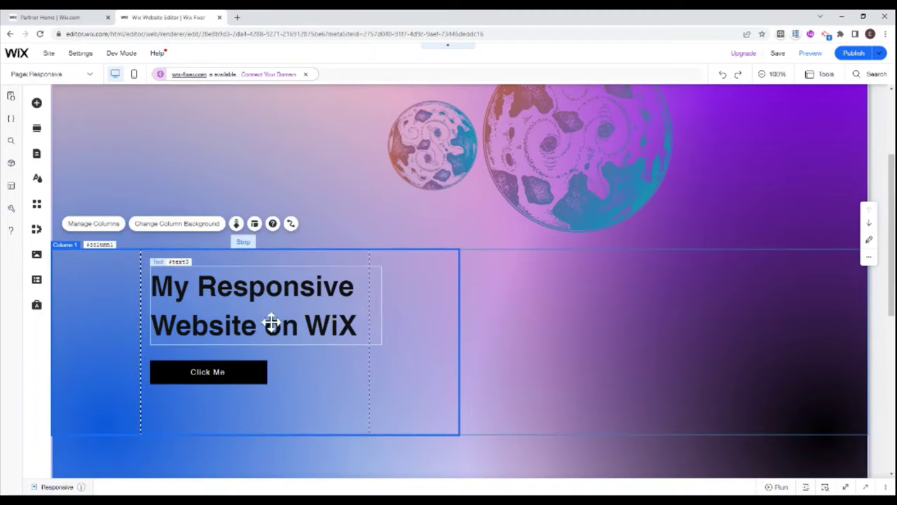
Step: Move both planet images into the strip's second column, then shrink the small planet and place it low beside the large one
click(436, 155)
mouse_move(435, 151)
mouse_down()
mouse_move(544, 340)
mouse_move(563, 363)
mouse_move(599, 375)
mouse_move(576, 362)
mouse_up()
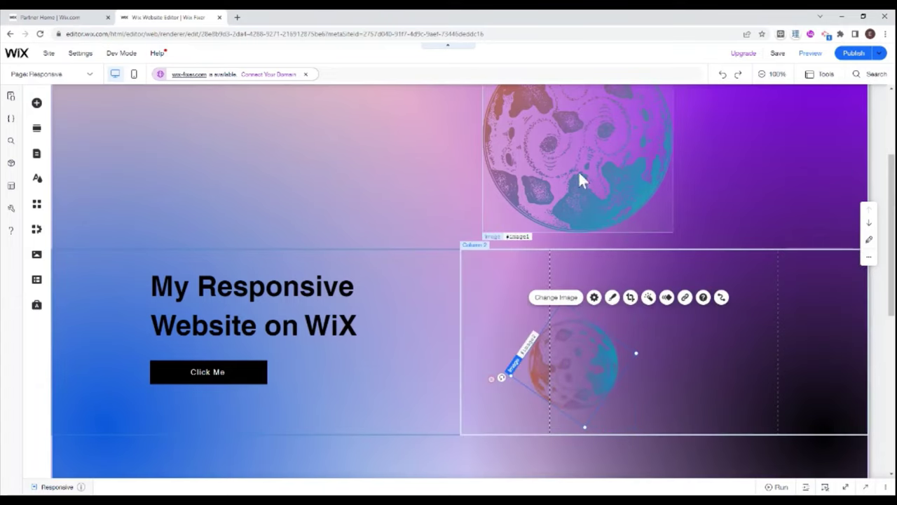
drag(579, 175, 698, 384)
click(590, 371)
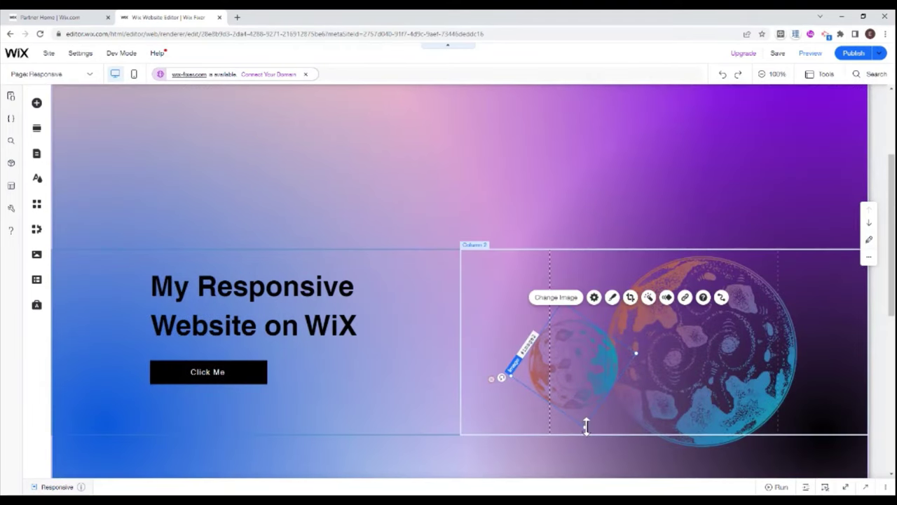
drag(585, 422, 564, 394)
drag(564, 352, 564, 387)
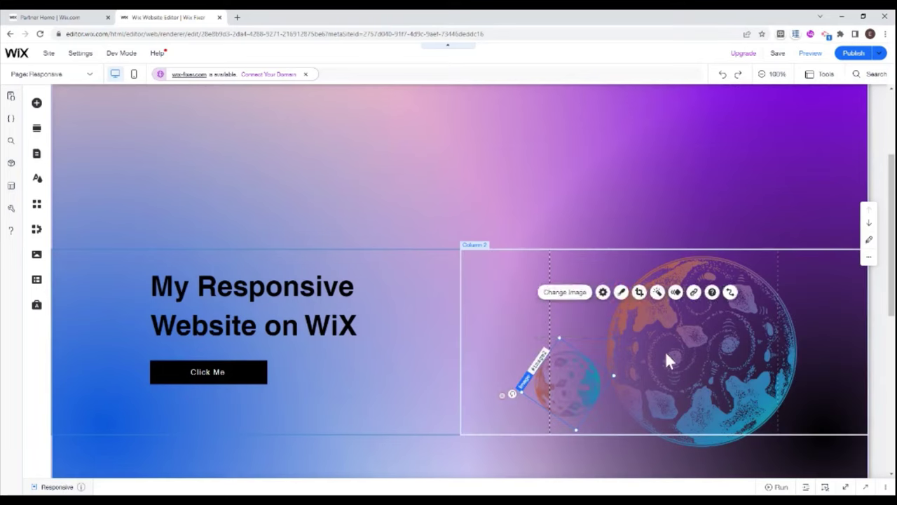
Step: Shrink the large planet image and place it within the second column to the right of the small planet
click(745, 430)
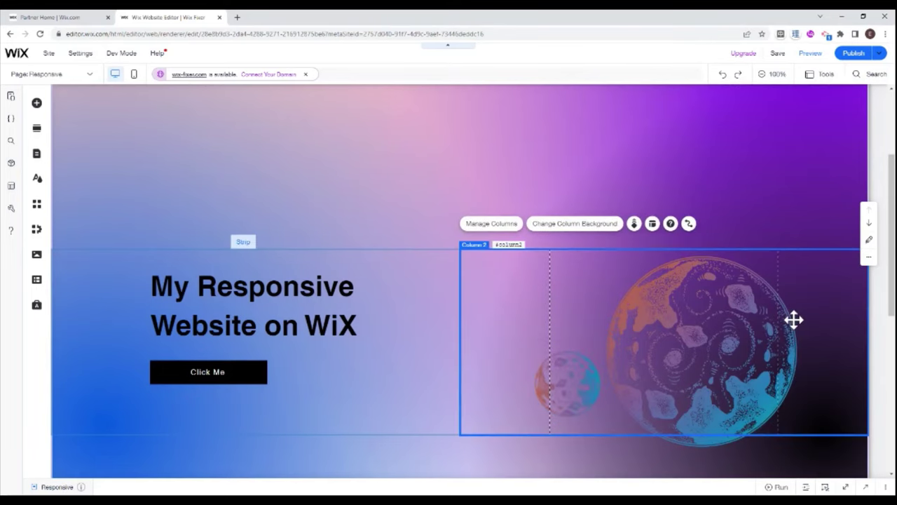
drag(685, 342, 689, 292)
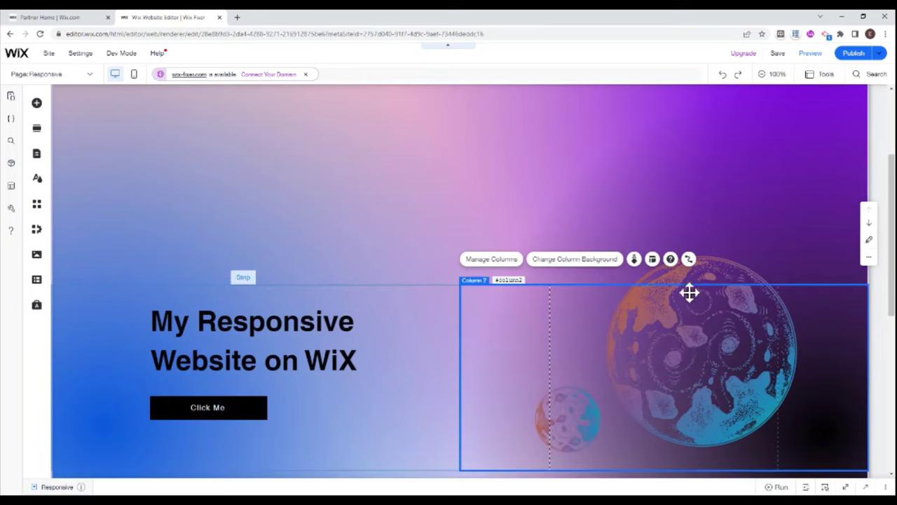
click(708, 290)
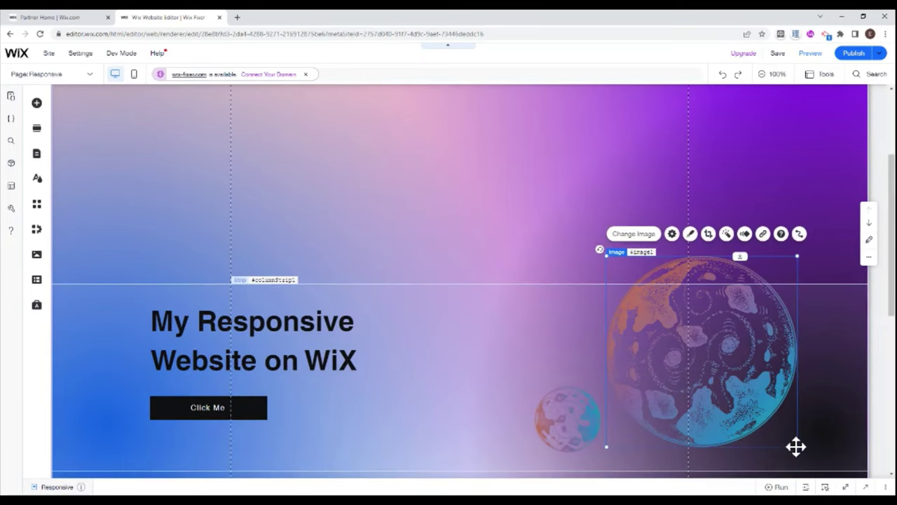
drag(796, 446, 756, 404)
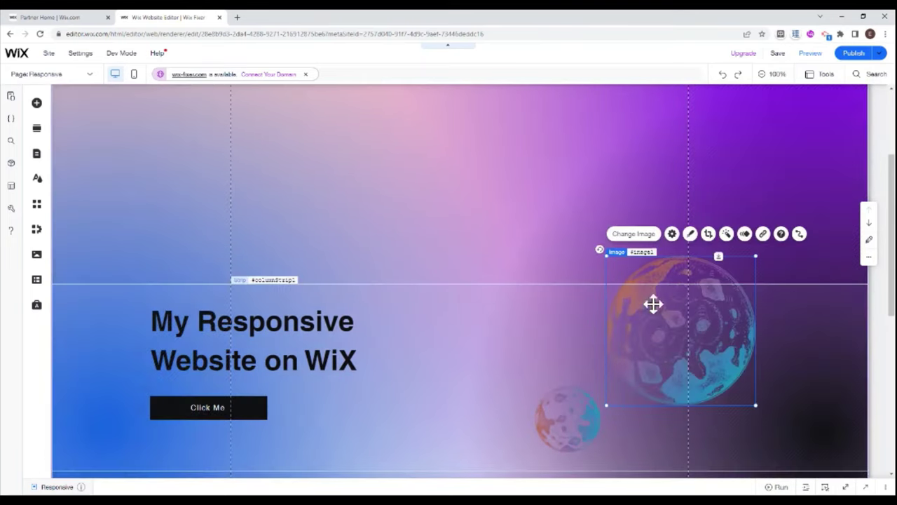
drag(650, 267, 655, 319)
scroll(488, 282, down, 1)
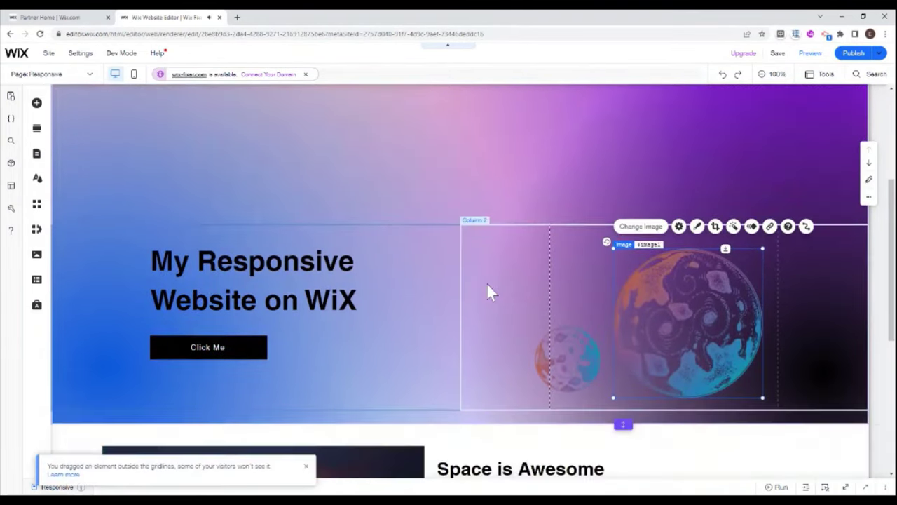
Step: Move the filled two-column strip up near the hero section's upper edge and shorten the section to fit it
click(444, 233)
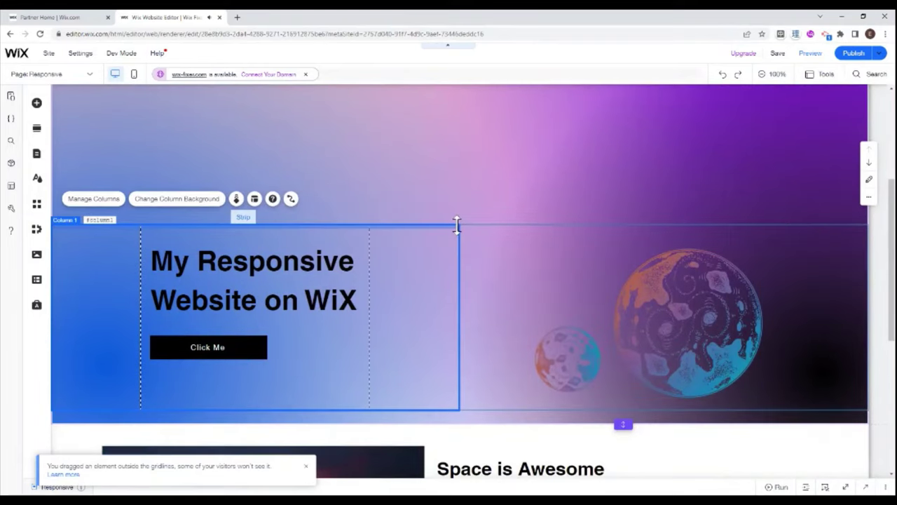
click(471, 225)
drag(464, 222, 456, 162)
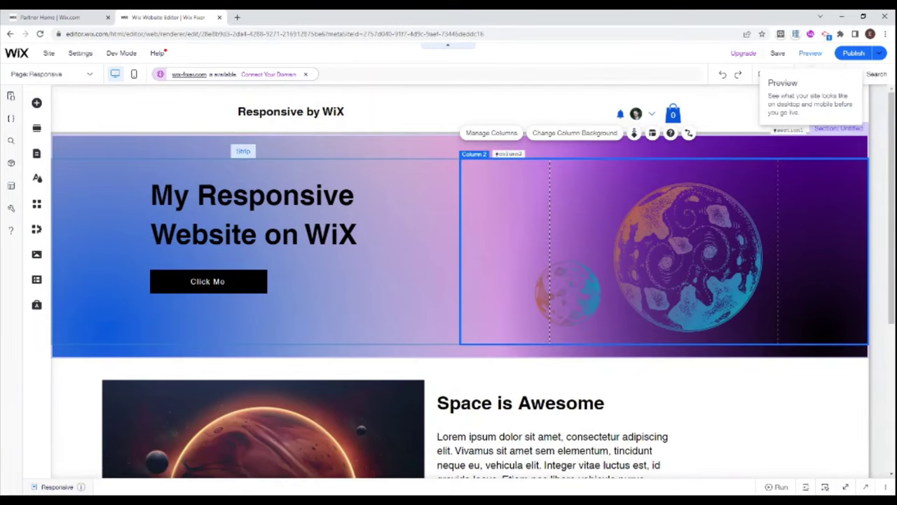
Step: Preview the page in a smaller browser window and examine how the hero and "Space is Awesome" sections fit
click(807, 55)
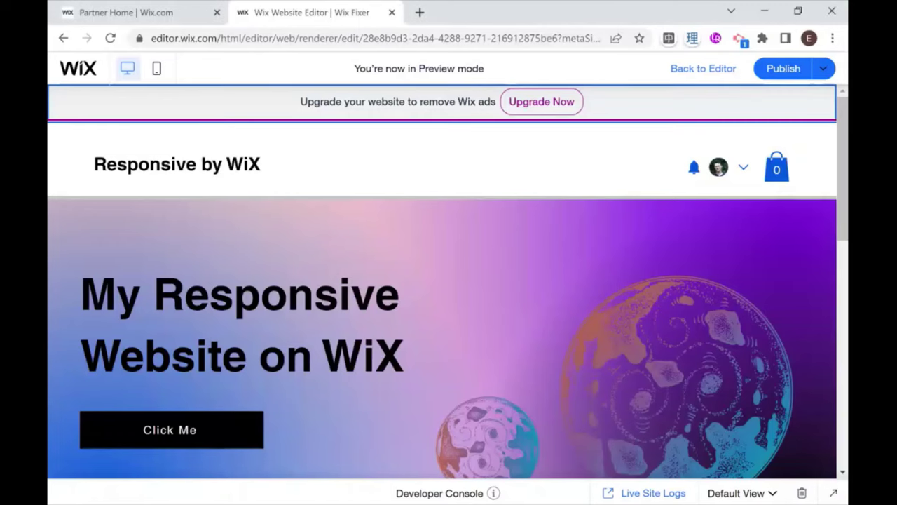
scroll(506, 337, down, 1)
scroll(510, 340, down, 1)
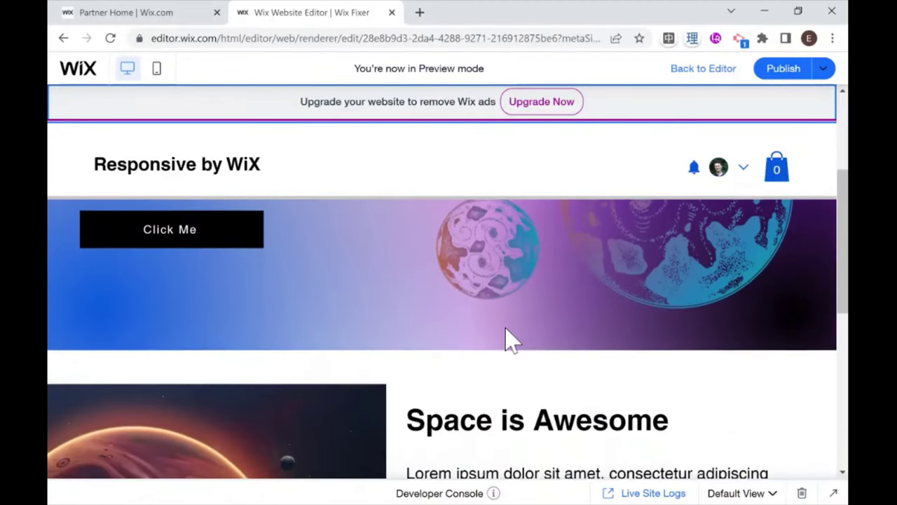
scroll(507, 341, up, 2)
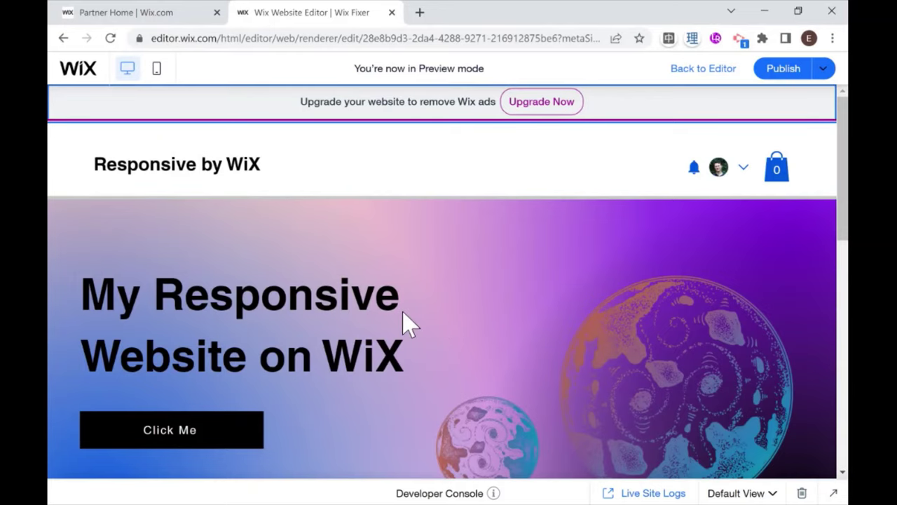
scroll(407, 324, down, 1)
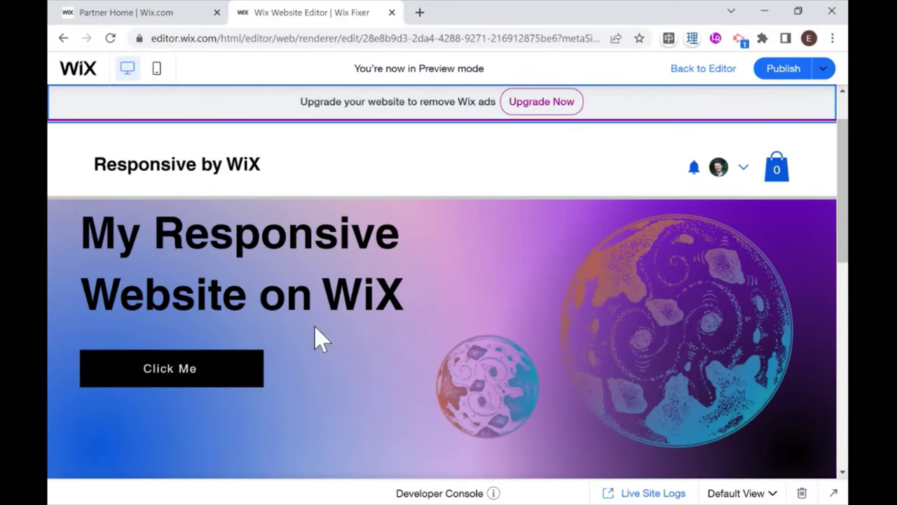
scroll(407, 327, down, 1)
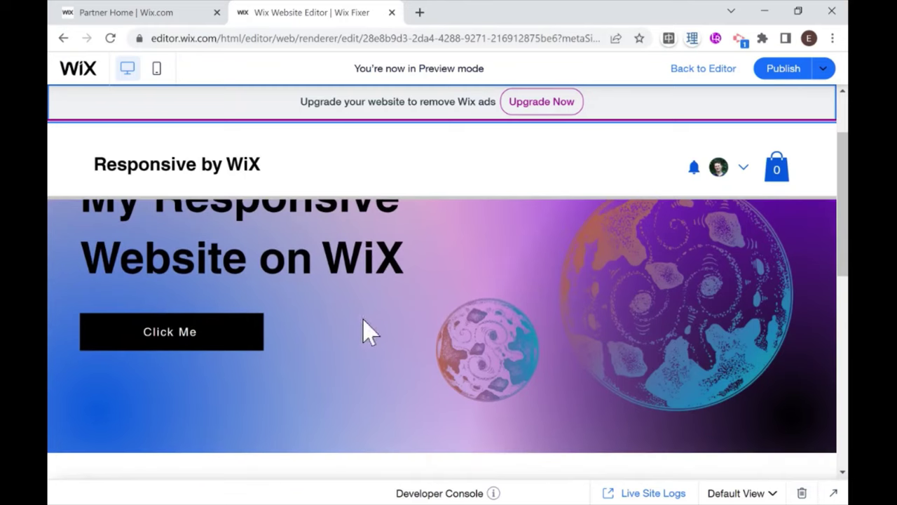
scroll(497, 345, up, 2)
scroll(487, 333, down, 1)
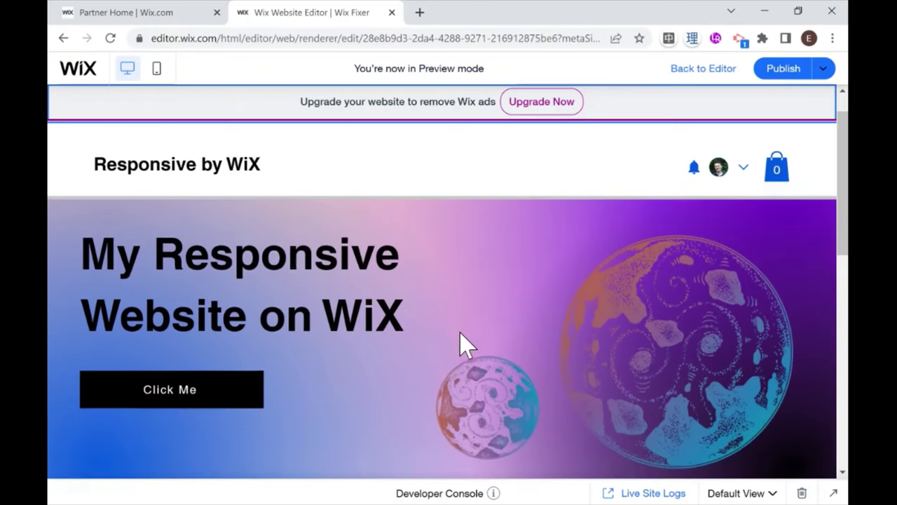
scroll(452, 340, down, 2)
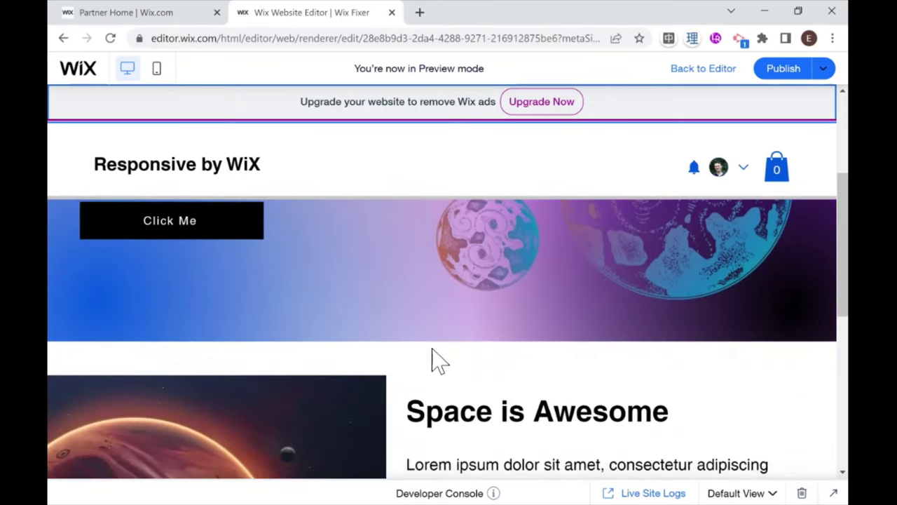
scroll(430, 351, up, 3)
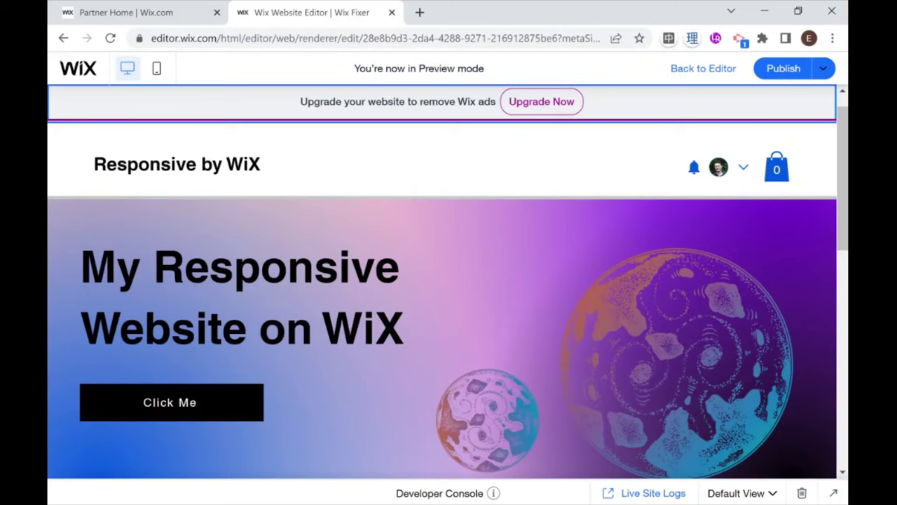
scroll(304, 315, down, 1)
scroll(387, 353, up, 1)
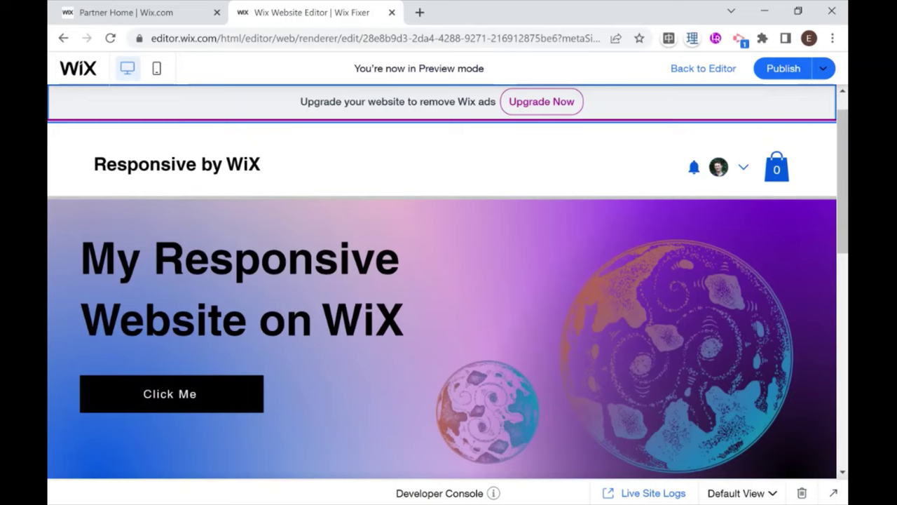
Step: Return to the editor and examine the hero and "Space is Awesome" sections at the smaller window size
click(699, 70)
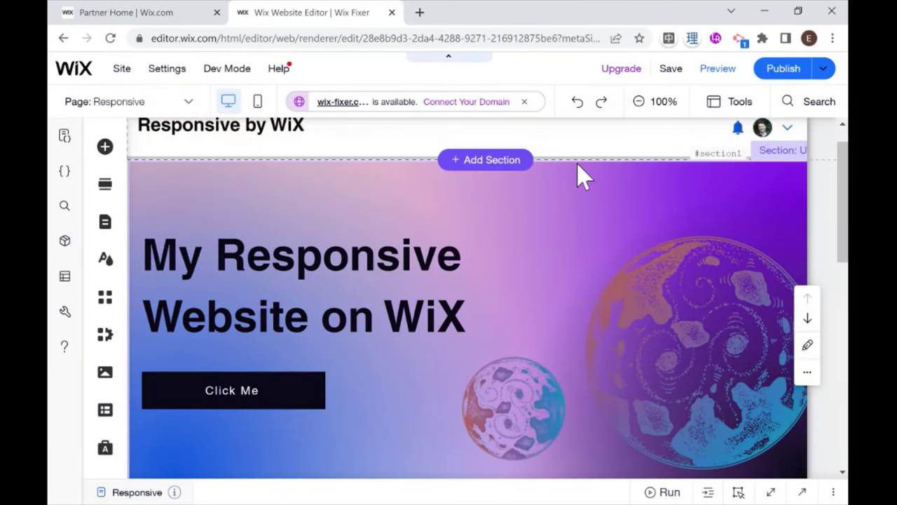
scroll(584, 178, down, 2)
scroll(596, 194, up, 3)
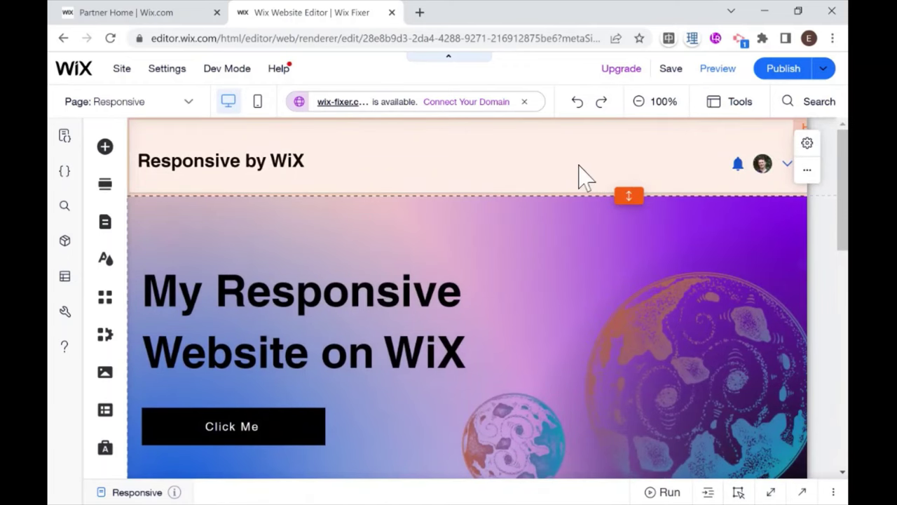
scroll(584, 179, down, 4)
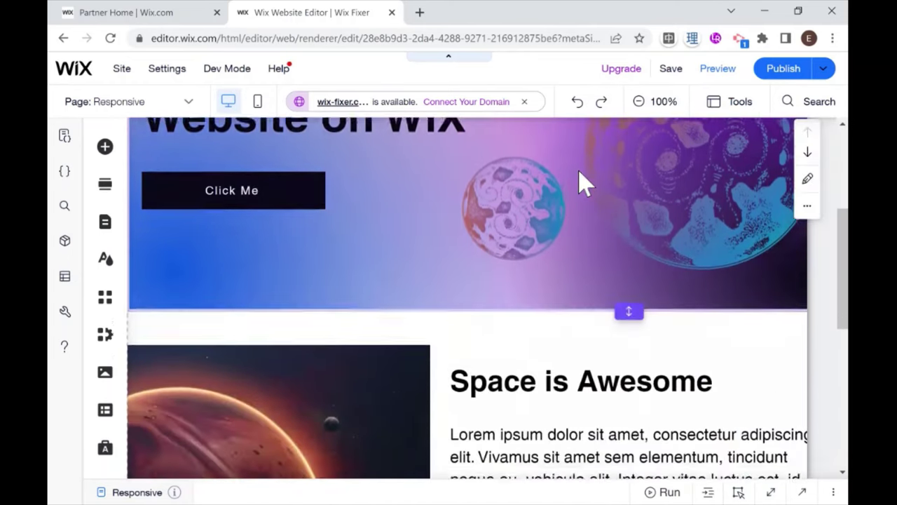
Step: Select the page header and examine its layout together with the hero and "Space is Awesome" sections in the desktop editor
scroll(581, 182, down, 2)
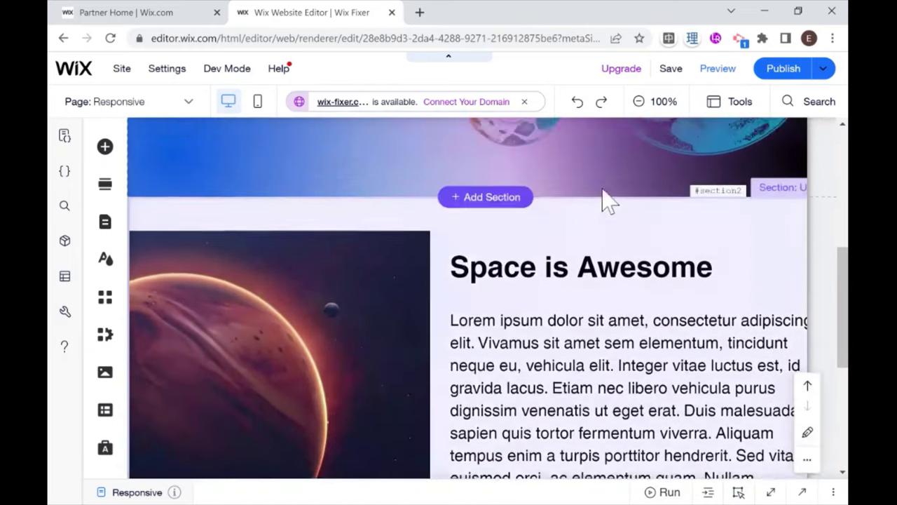
scroll(602, 201, up, 4)
scroll(597, 201, up, 2)
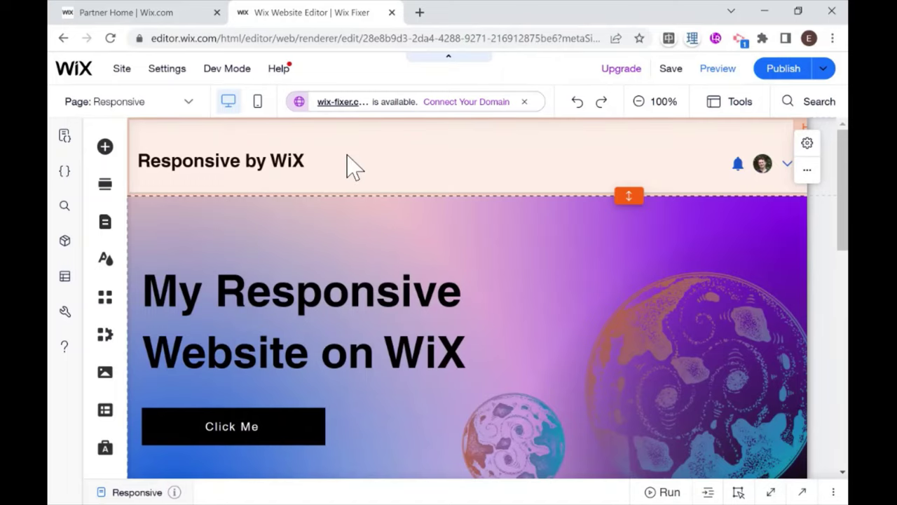
click(353, 166)
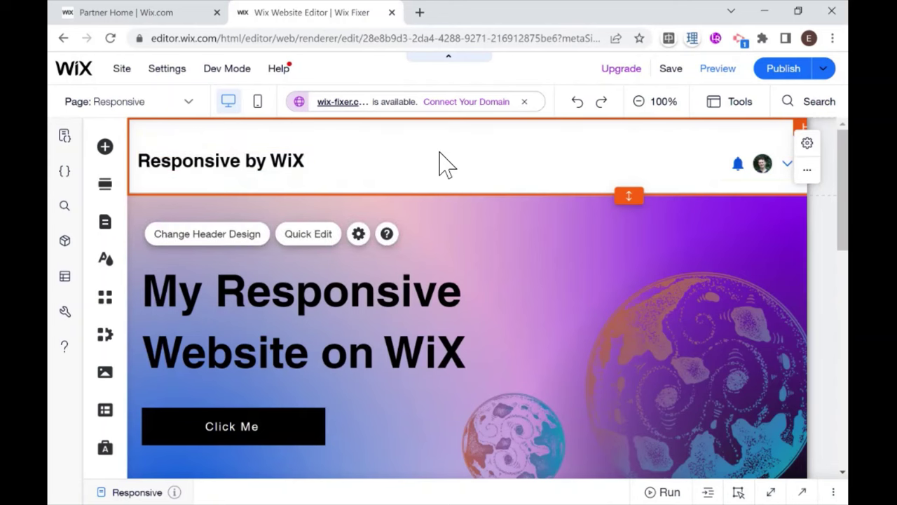
scroll(464, 175, down, 6)
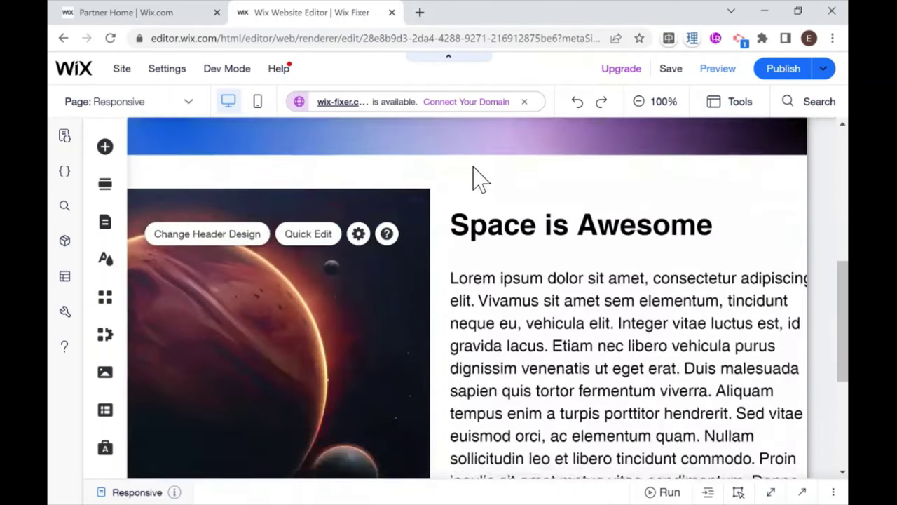
scroll(475, 172, up, 6)
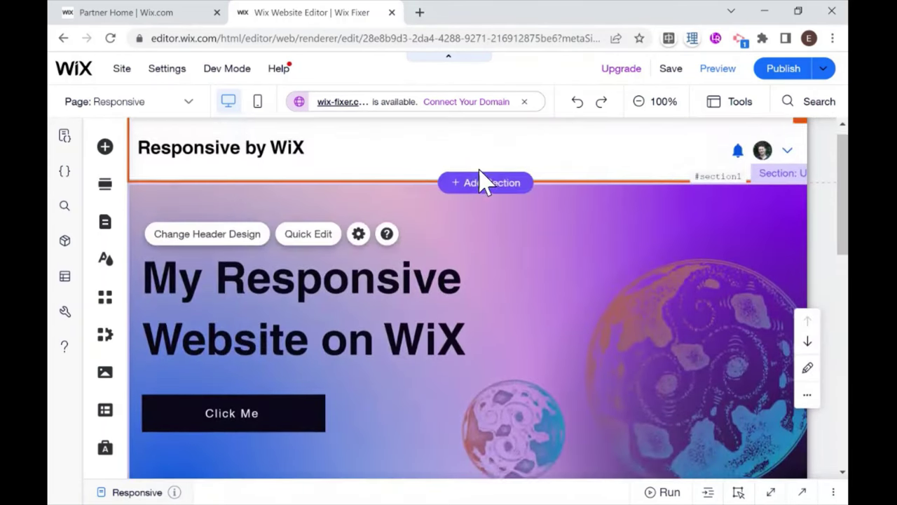
scroll(481, 180, up, 1)
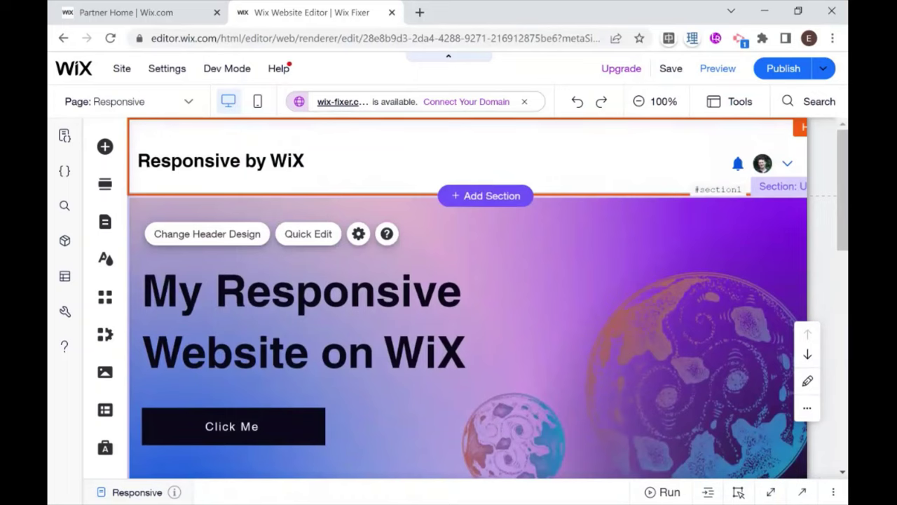
click(483, 183)
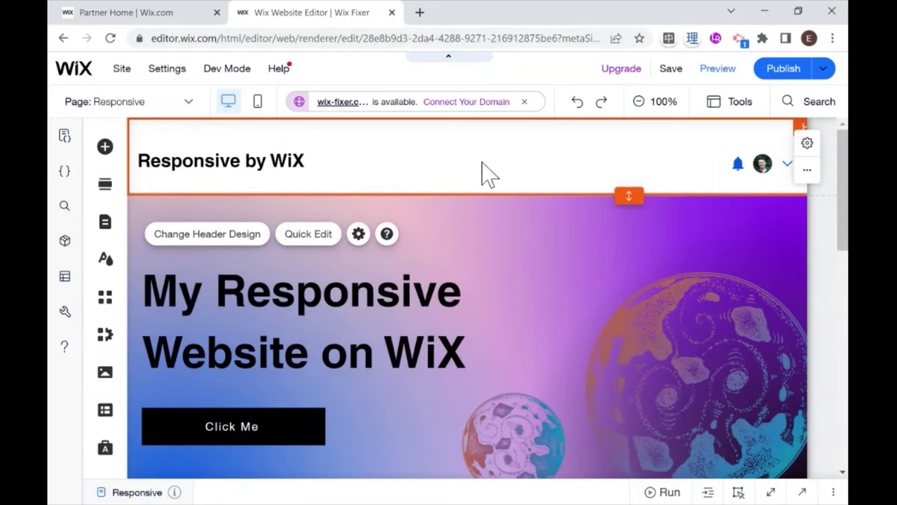
scroll(483, 174, down, 3)
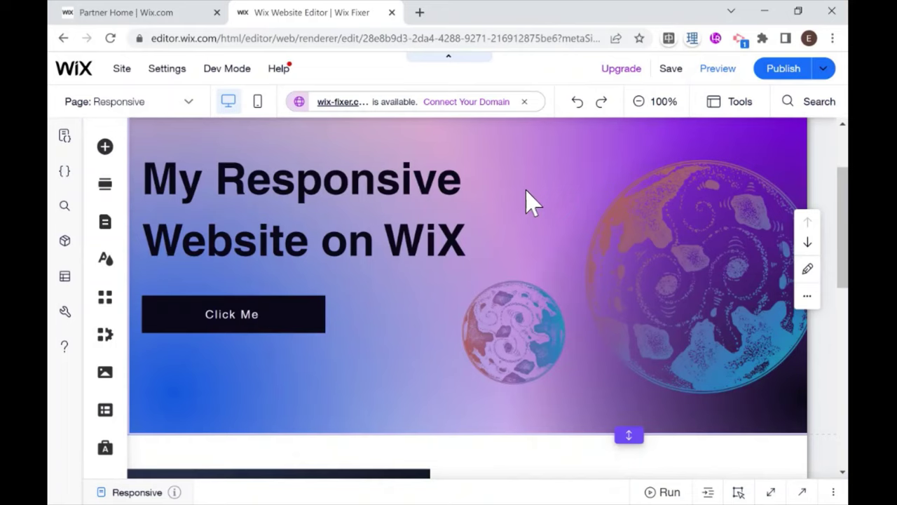
scroll(527, 191, up, 3)
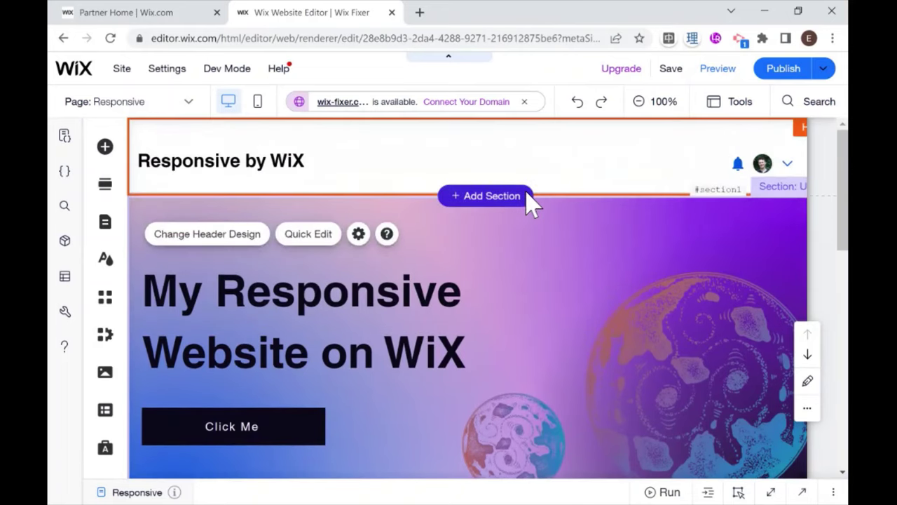
Step: Switch the editor to the mobile view and examine the page's mobile layout from the header down through the body text
click(255, 100)
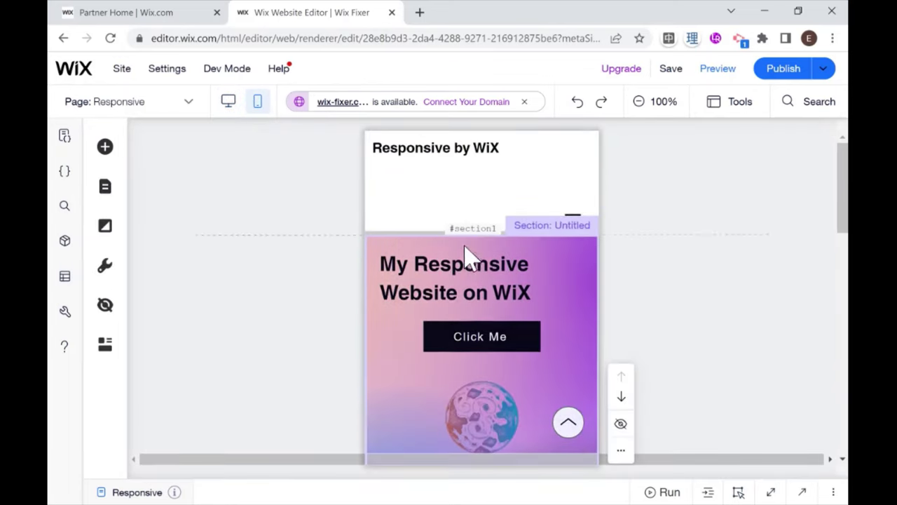
scroll(465, 257, down, 2)
scroll(466, 258, down, 10)
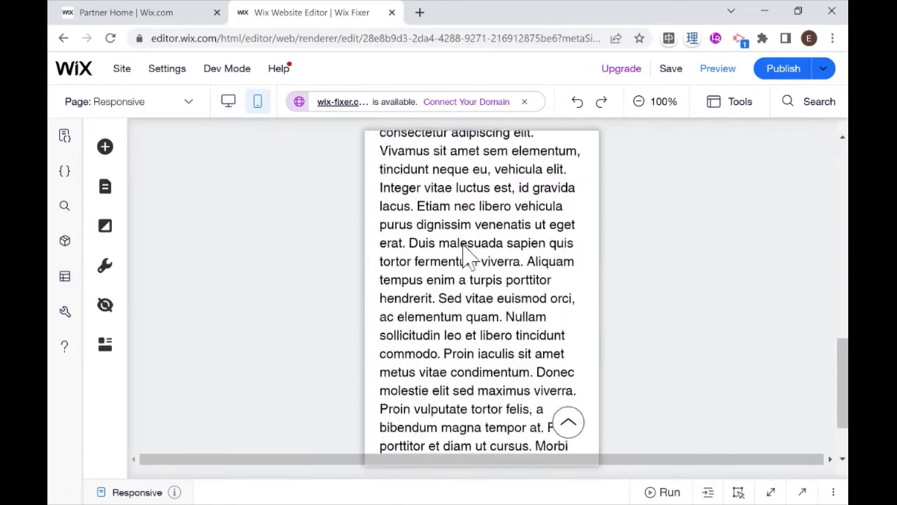
scroll(465, 257, up, 12)
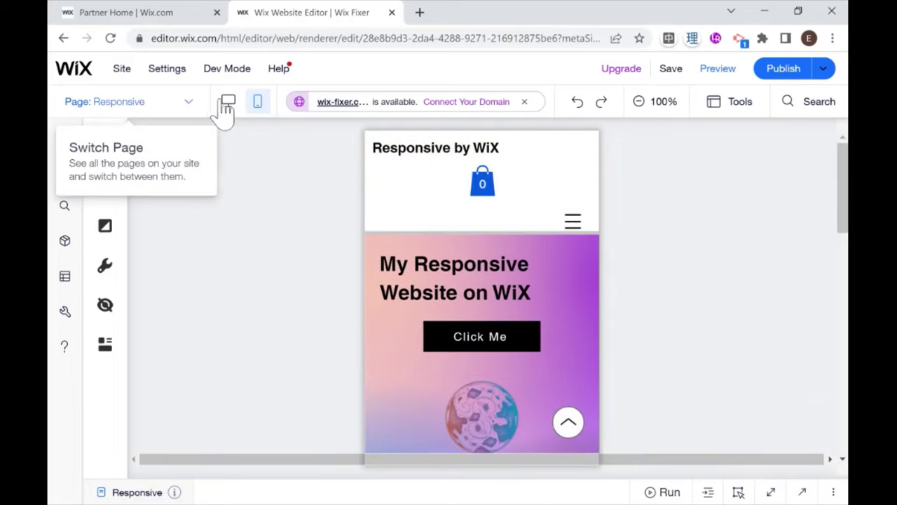
Step: Return the editor to the desktop view and look over the hero section down to the "Space is Awesome" heading
click(228, 103)
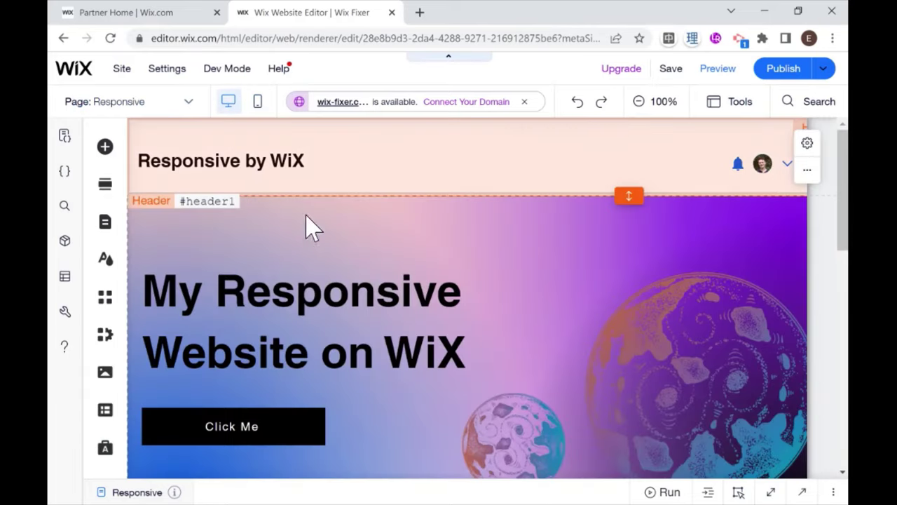
scroll(340, 239, down, 3)
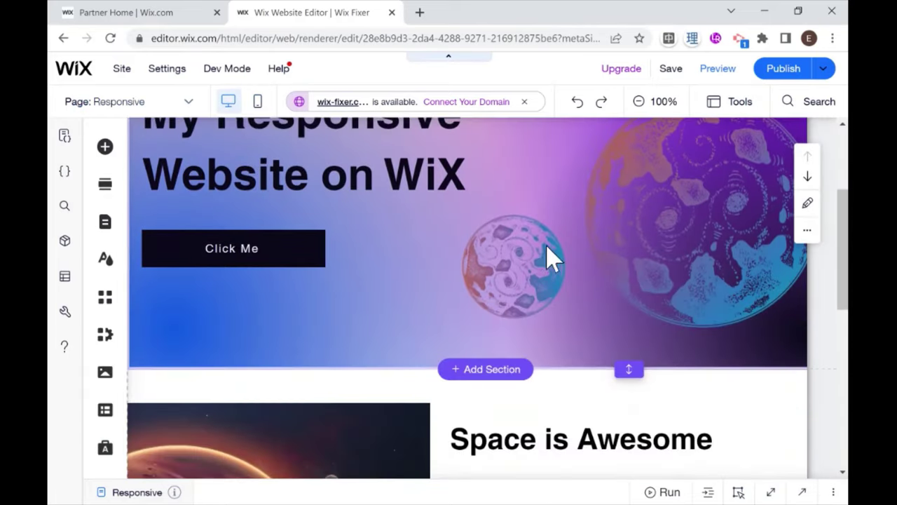
scroll(547, 259, up, 3)
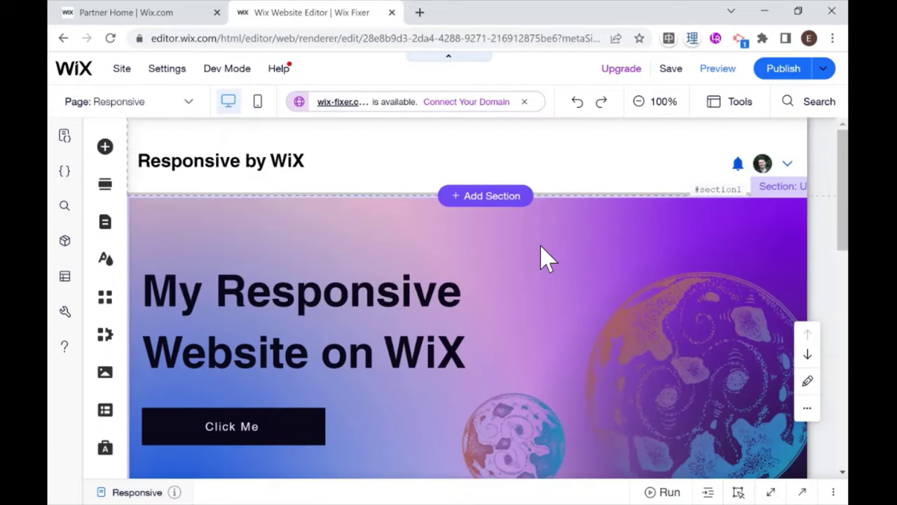